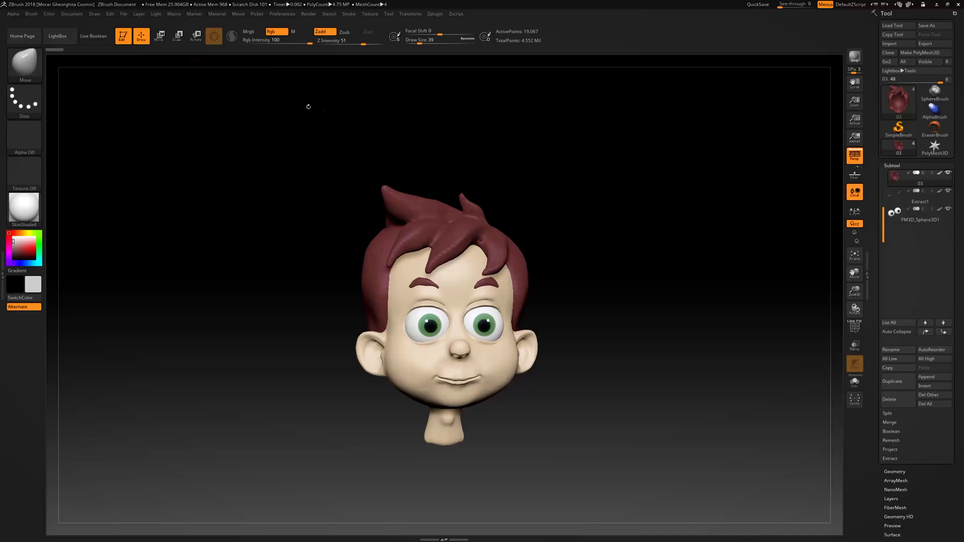
Step: Load Nickz_humanMaleAverage from LightBox, remove the floor piece, and turn on PolyF
click(57, 36)
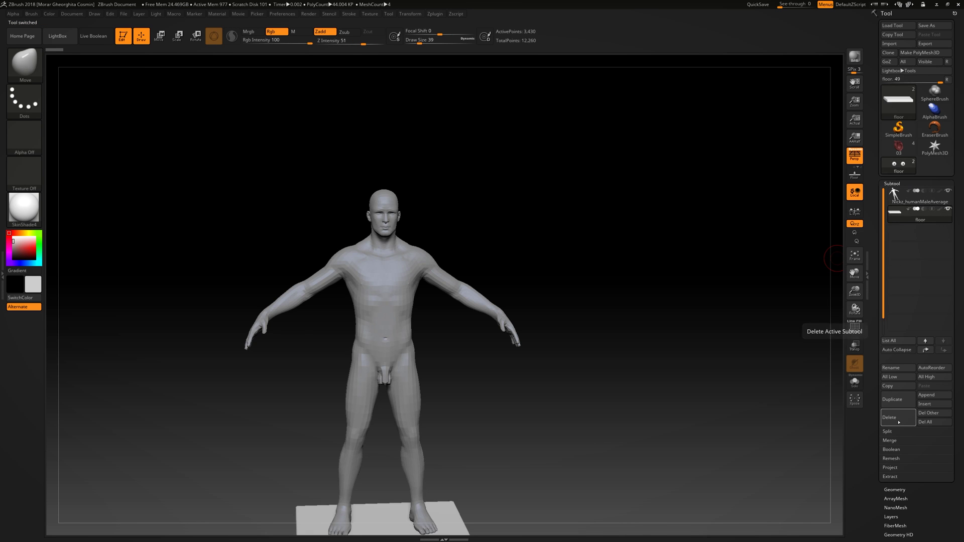
click(889, 476)
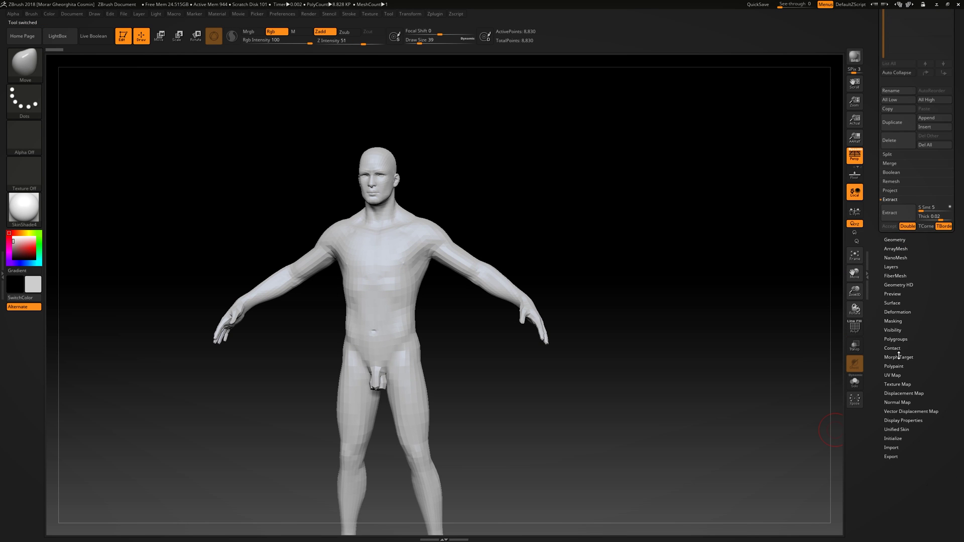
click(891, 266)
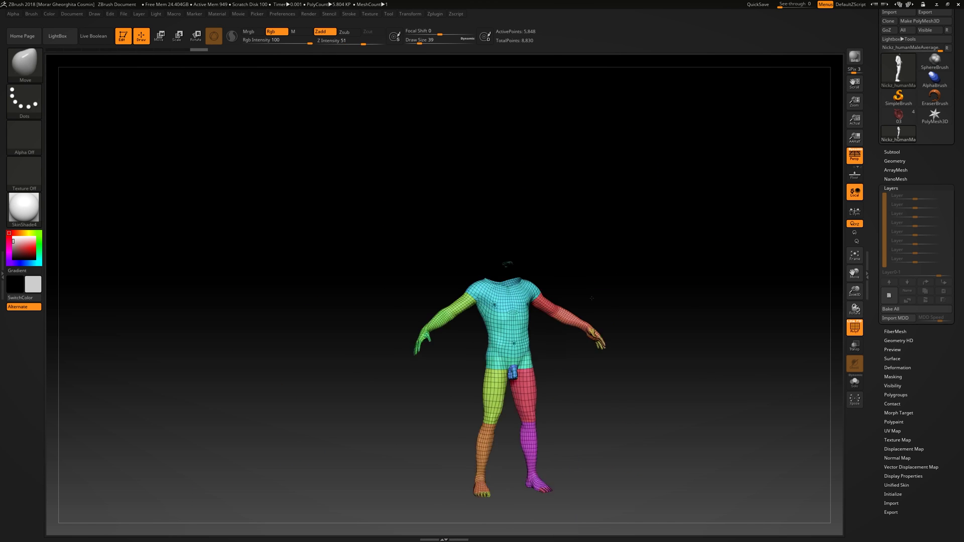
Step: Lasso the head and neck, then invert visibility to keep only the headless body
mouse_move(597, 505)
ctrl+shift+mouse_down()
mouse_move(357, 319)
mouse_move(355, 243)
ctrl+shift+mouse_up()
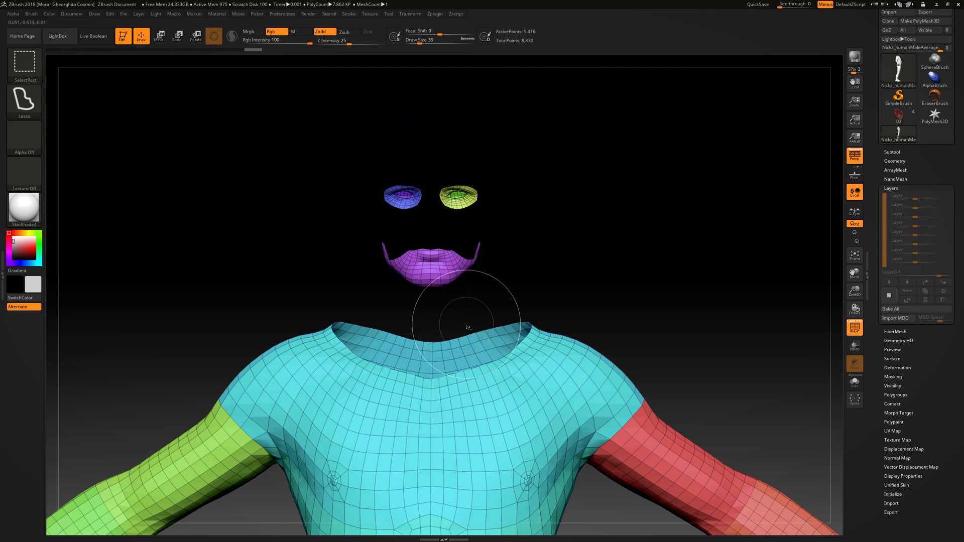
ctrl+alt+shift+drag(535, 289, 460, 114)
mouse_move(486, 445)
ctrl+alt+shift+mouse_down()
mouse_move(227, 322)
mouse_move(309, 271)
mouse_move(381, 261)
ctrl+alt+shift+mouse_up()
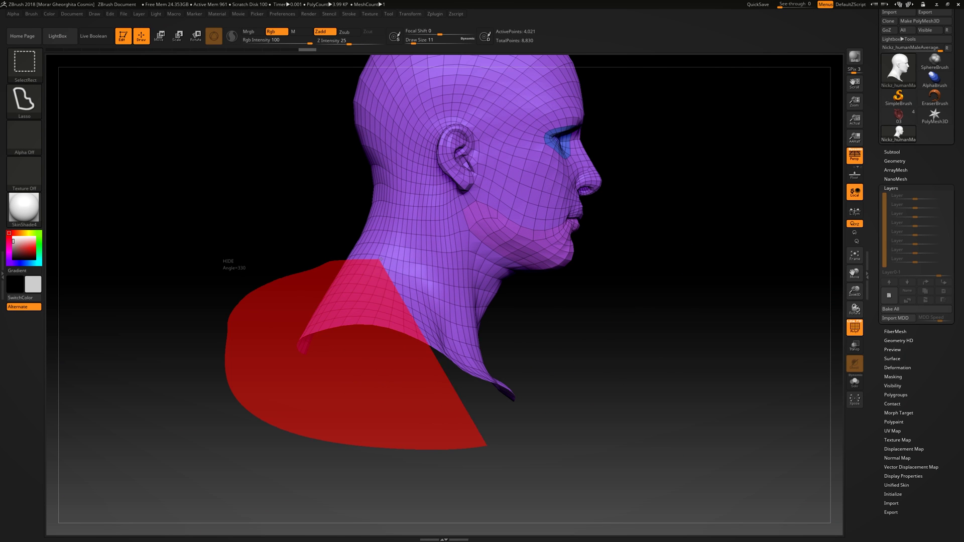
mouse_move(602, 231)
mouse_down()
mouse_move(637, 230)
mouse_move(494, 314)
mouse_up()
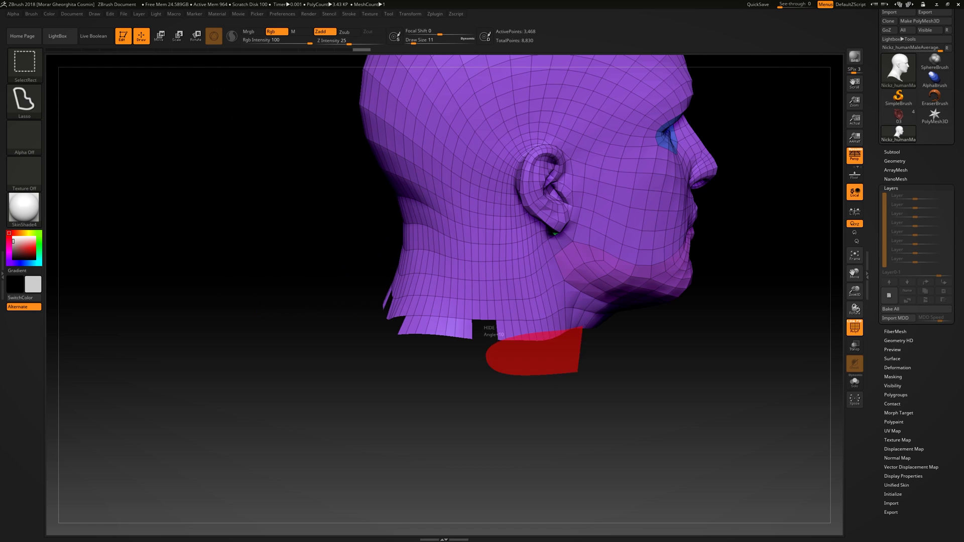
ctrl+alt+shift+drag(502, 351, 538, 408)
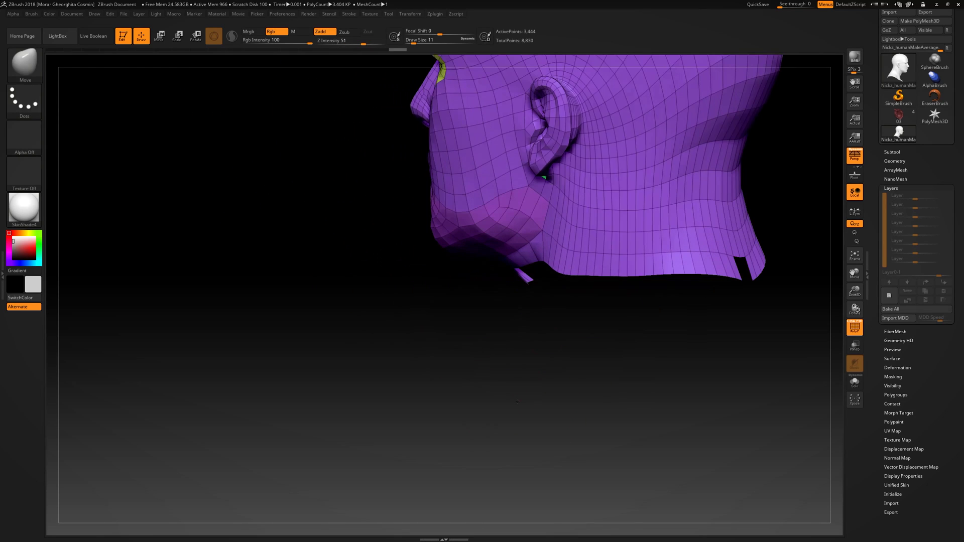
ctrl+shift+drag(725, 334, 610, 239)
click(894, 161)
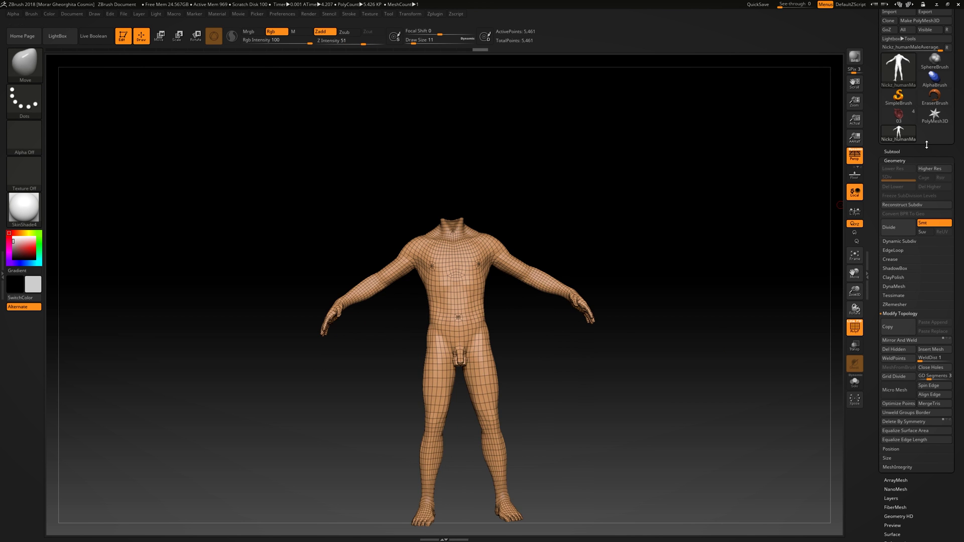
Step: Select the 03 cartoon head tool and append the headless male body as a subtool
click(899, 115)
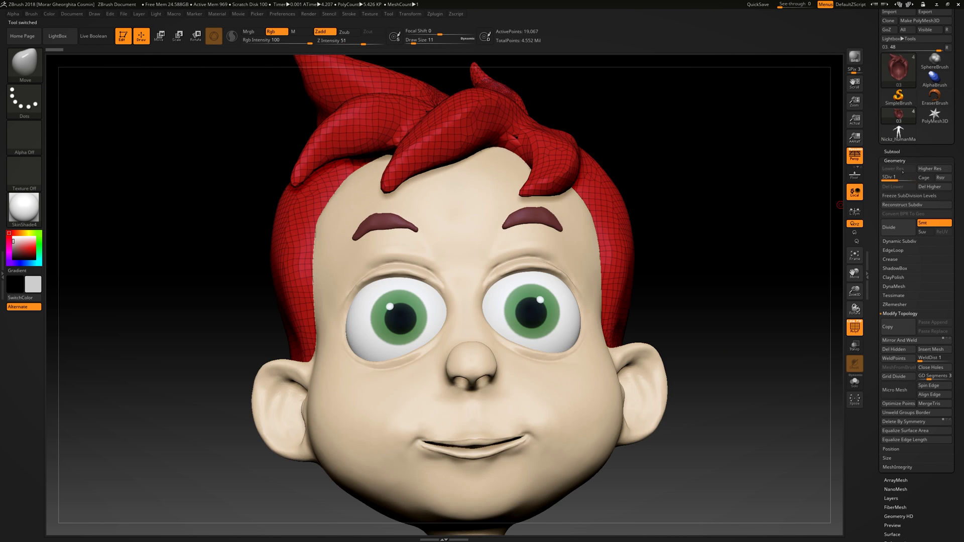
click(926, 362)
click(781, 394)
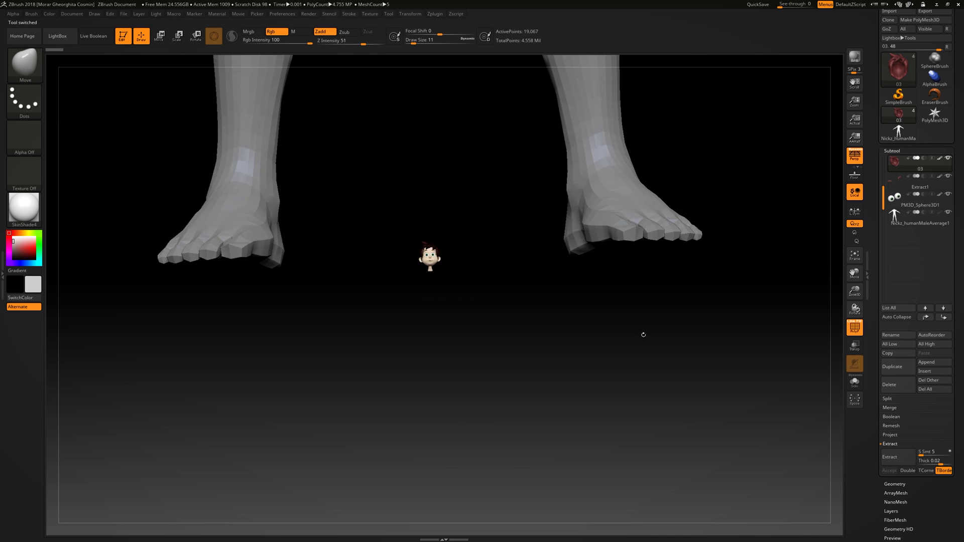
Step: Shrink the appended body with Deformation > Size and move it beneath the head
click(892, 151)
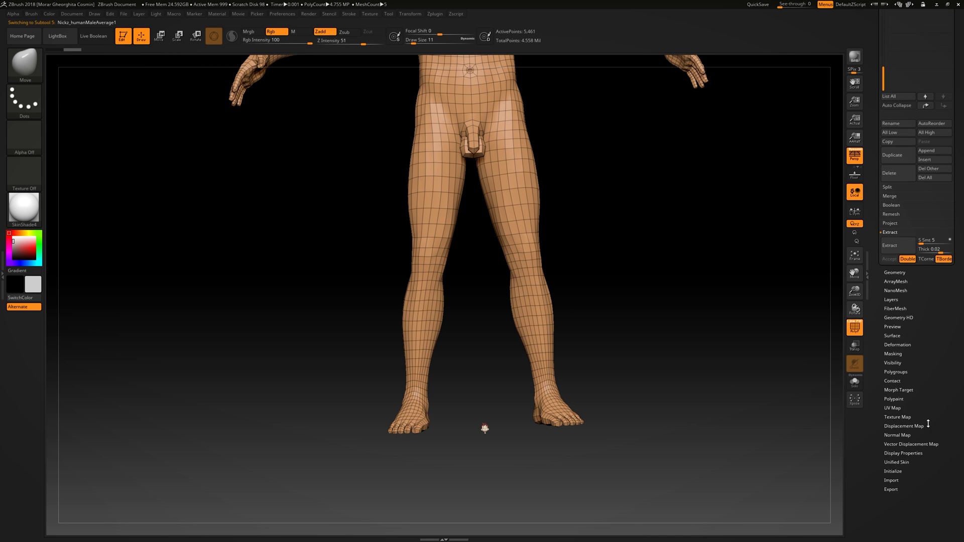
click(897, 232)
scroll(913, 343, down, 1)
drag(913, 343, 889, 347)
key(w)
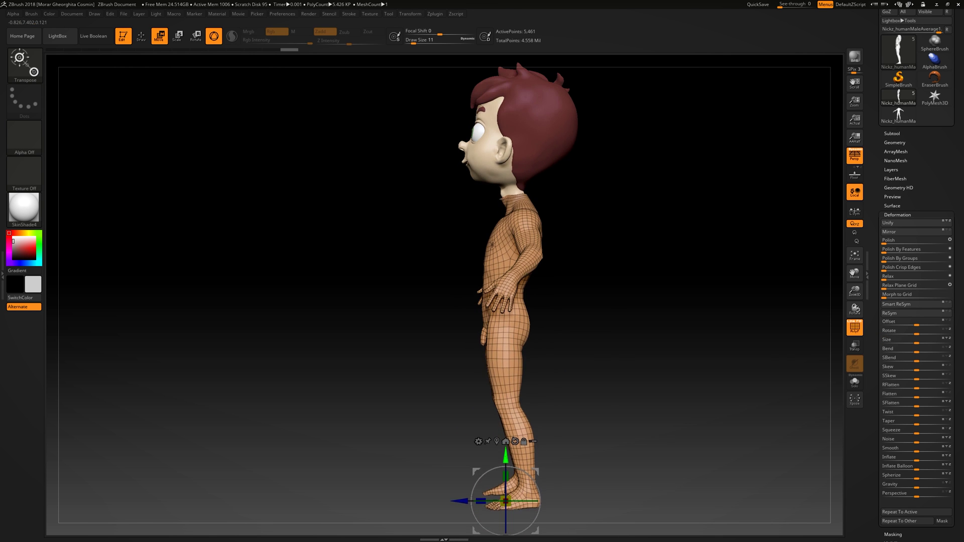
Step: Face the figure from the front with wireframe off and pick the Move brush
key(ctrl+z)
key(shift+f)
key(q)
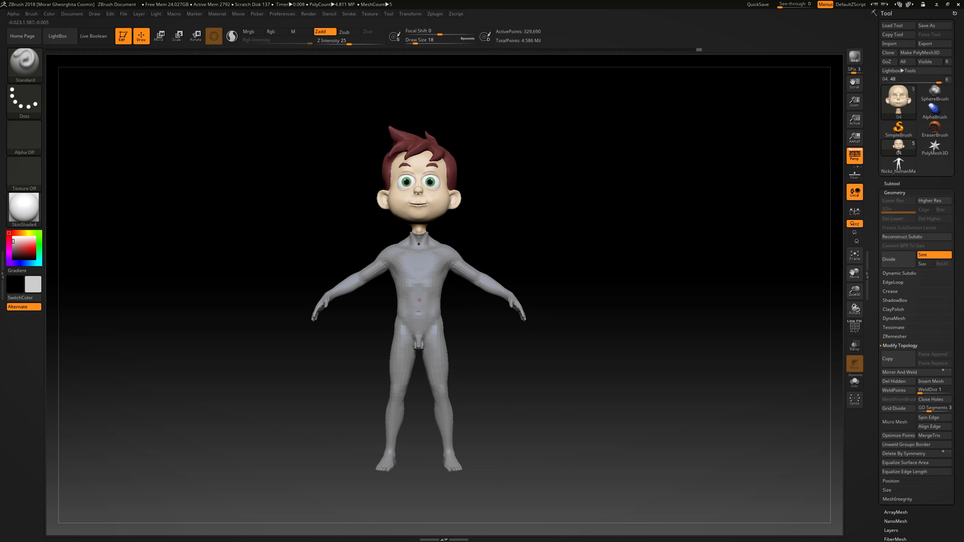
key(b)
key(m)
key(v)
key(s)
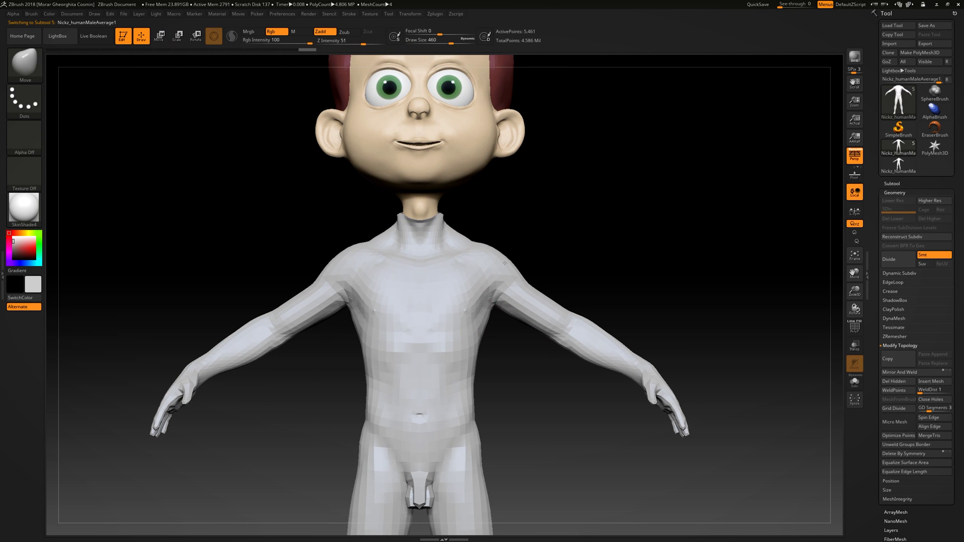
Step: Set the Move brush to size 331 and shape the neck into the head from several angles
alt+drag(484, 413, 484, 372)
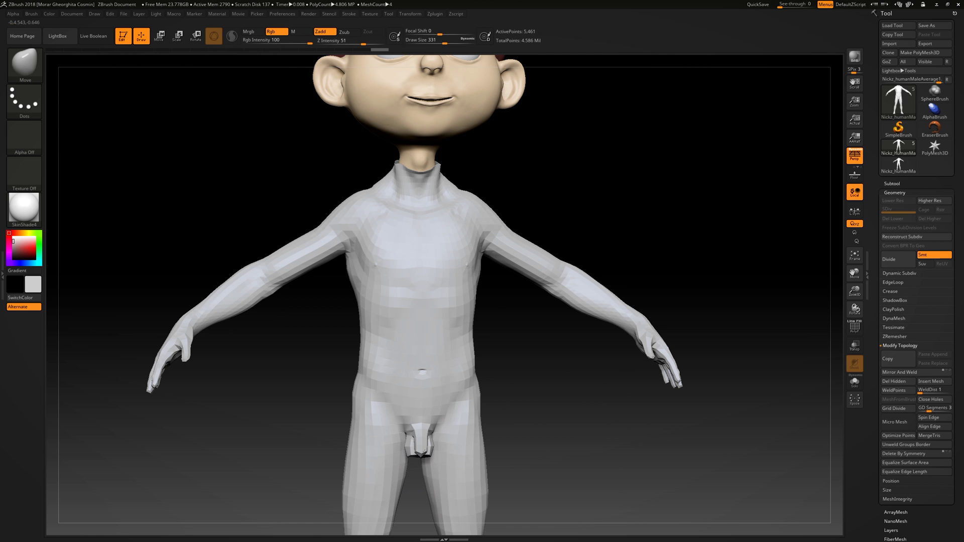
mouse_move(405, 444)
right_down()
mouse_move(474, 414)
mouse_move(463, 416)
right_up()
mouse_move(467, 363)
alt+right_down()
mouse_move(502, 414)
mouse_move(484, 254)
mouse_move(394, 348)
alt+right_up()
mouse_move(438, 319)
right_down()
mouse_move(419, 388)
mouse_move(427, 352)
mouse_move(603, 284)
mouse_move(597, 354)
mouse_move(527, 442)
mouse_move(549, 517)
mouse_move(439, 286)
mouse_move(432, 329)
right_up()
mouse_move(415, 265)
alt+right_down()
mouse_move(455, 393)
mouse_move(387, 351)
alt+right_up()
right_drag(494, 369, 507, 341)
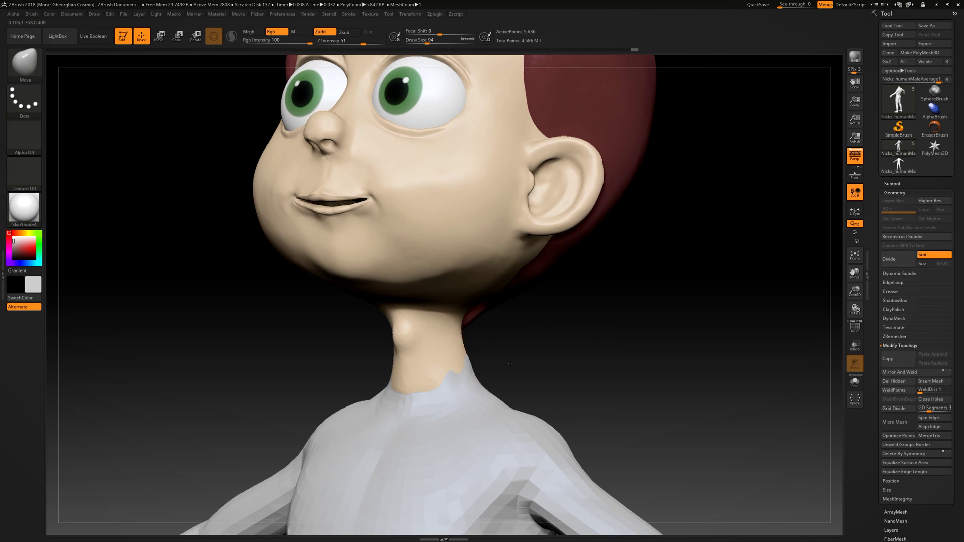
right_drag(509, 363, 557, 360)
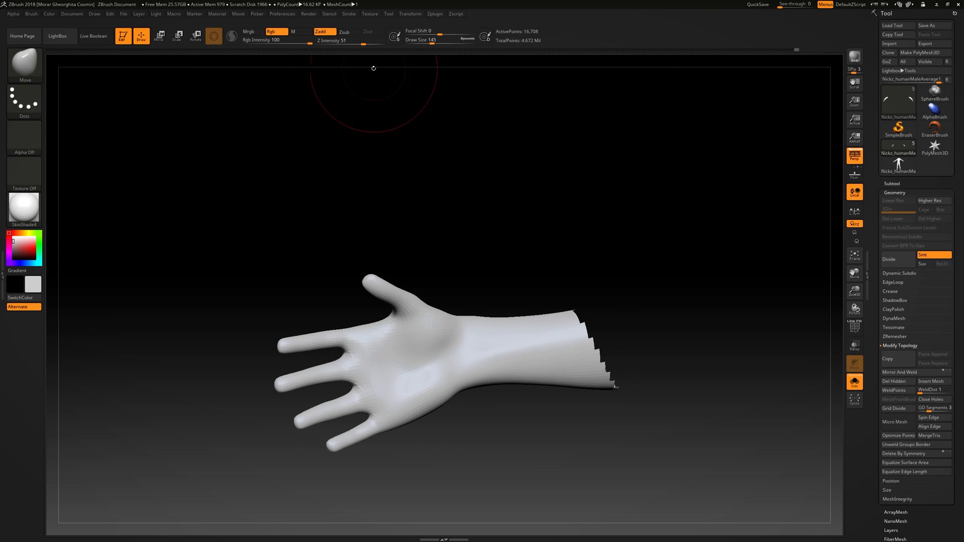
Step: Build up the thumb pad and palm with the ClayBuildup brush at size 39
key(b)
key(c)
key(b)
ctrl+right_drag(291, 65, 286, 321)
drag(386, 310, 444, 270)
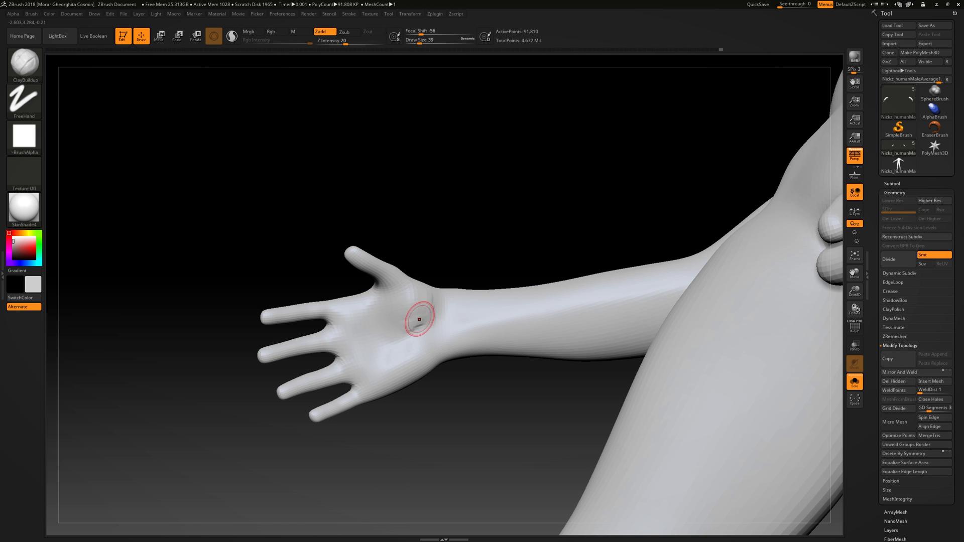
ctrl+right_drag(459, 224, 839, 383)
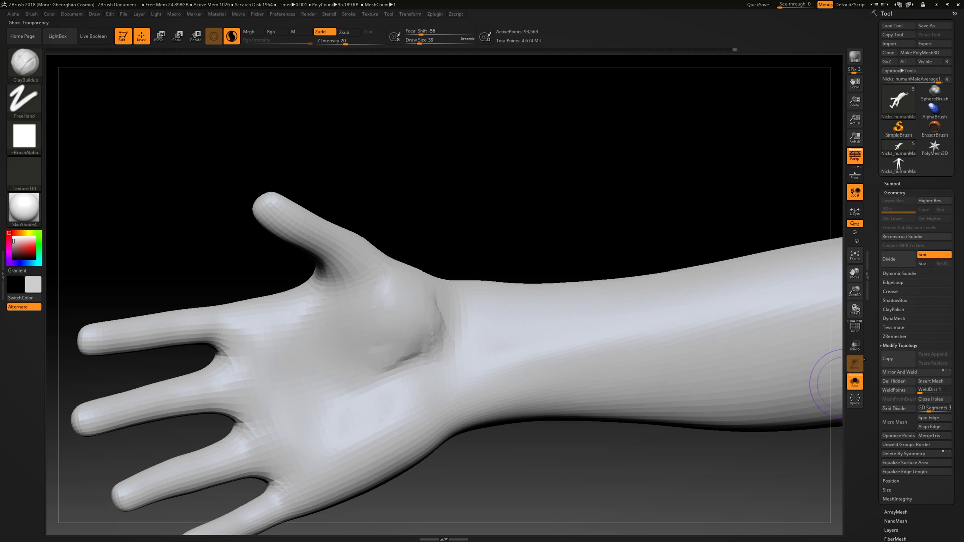
click(851, 326)
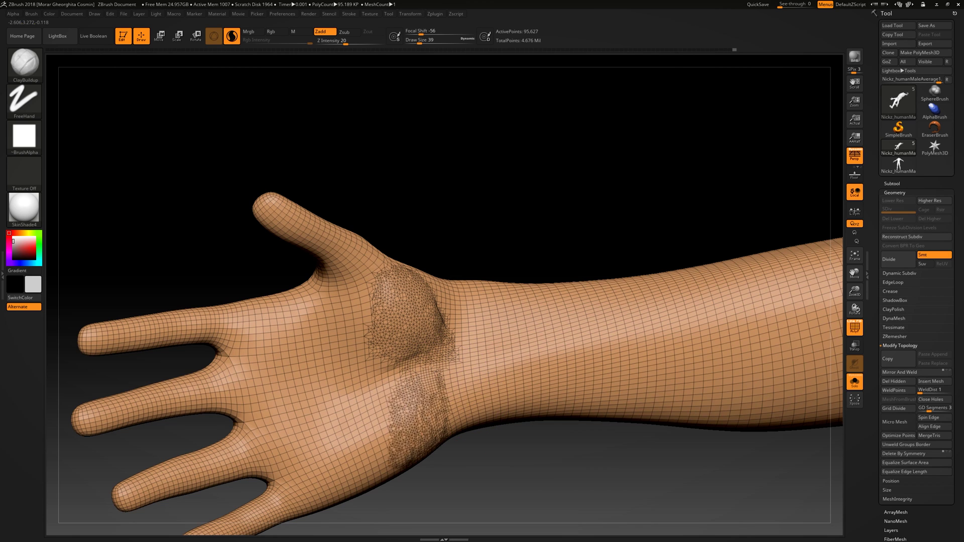
key(shift+f)
ctrl+right_drag(570, 226, 372, 361)
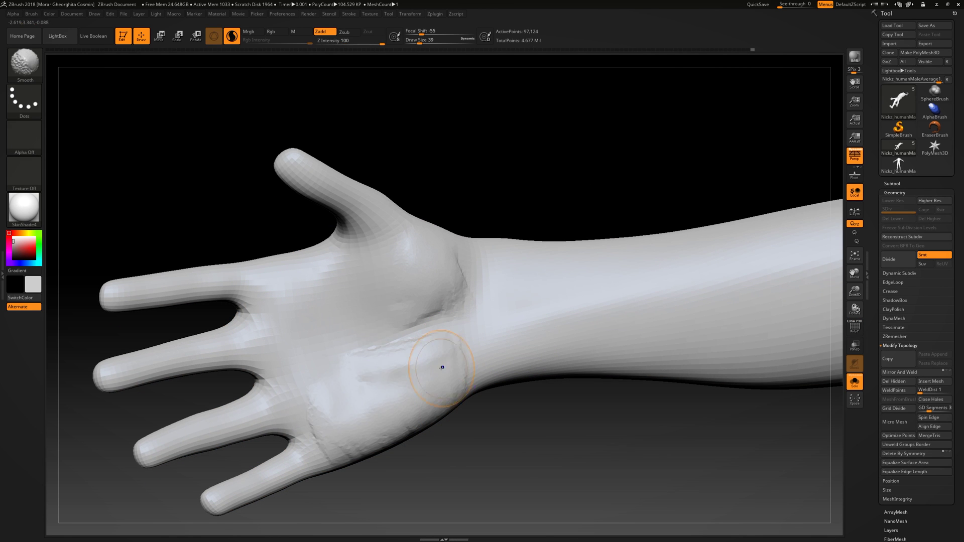
right_drag(454, 245, 468, 177)
Step: Refine the hand pads with the PolishHard, Move and Inflat brushes
key(comma)
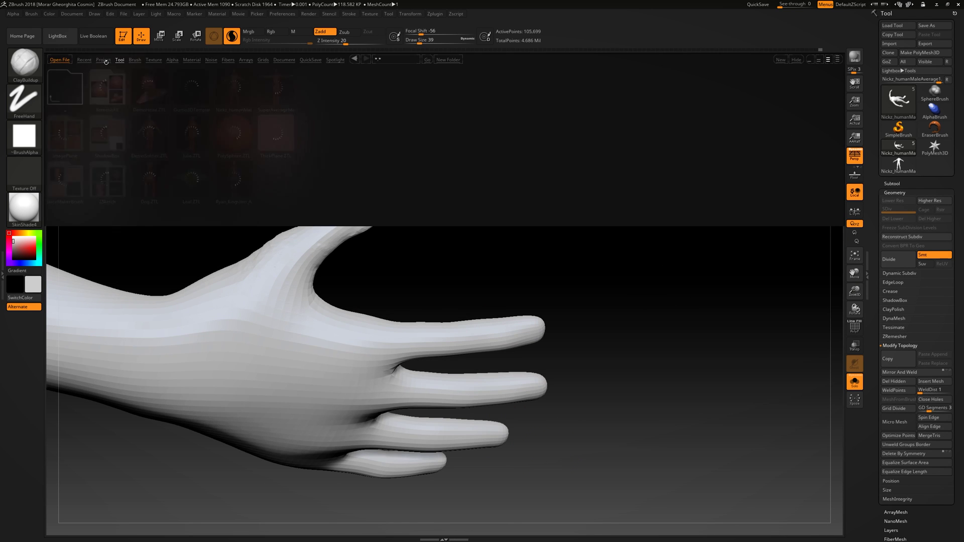
click(101, 179)
double_click(101, 179)
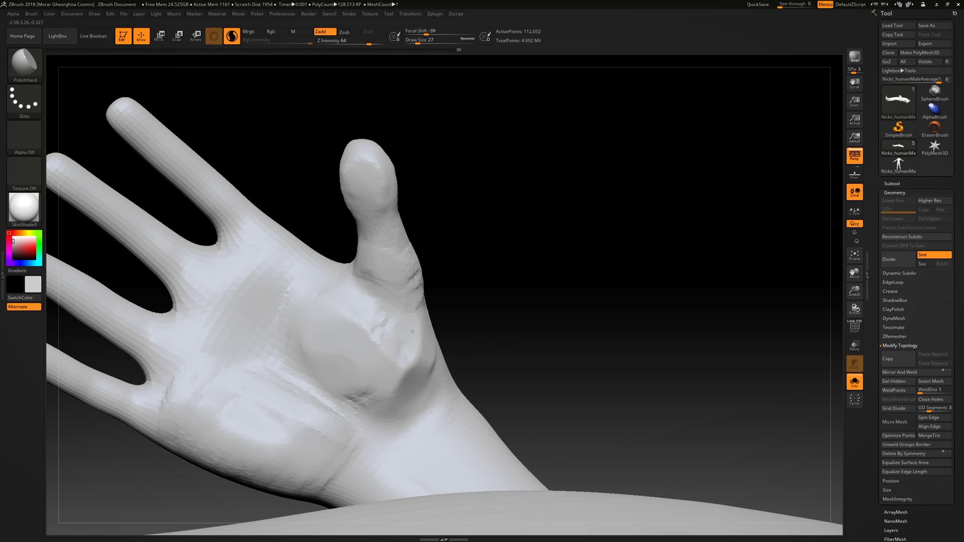
key(s)
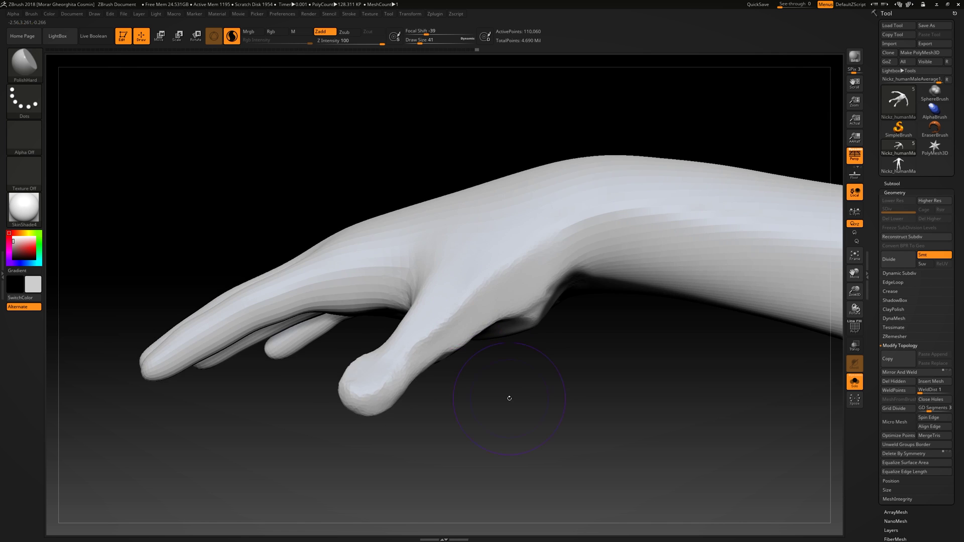
key(b)
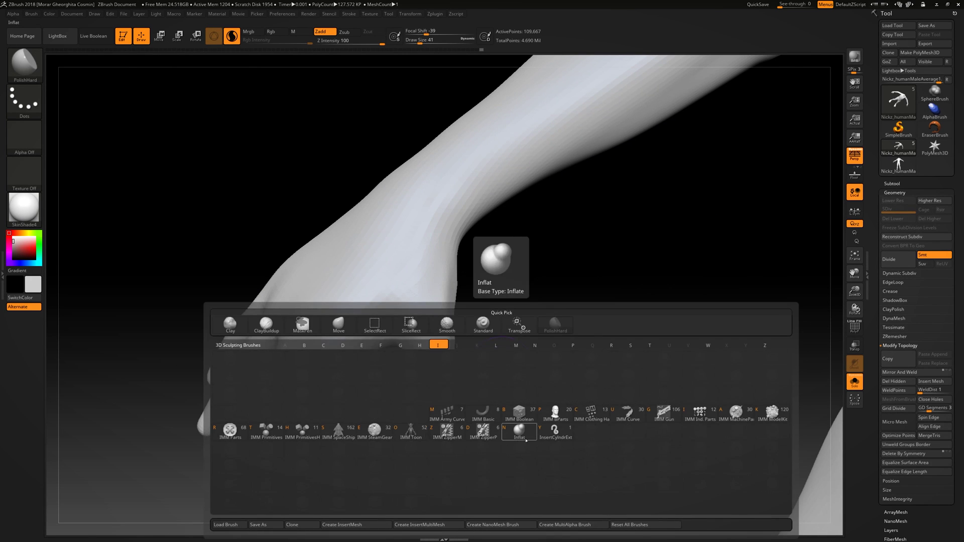
click(520, 431)
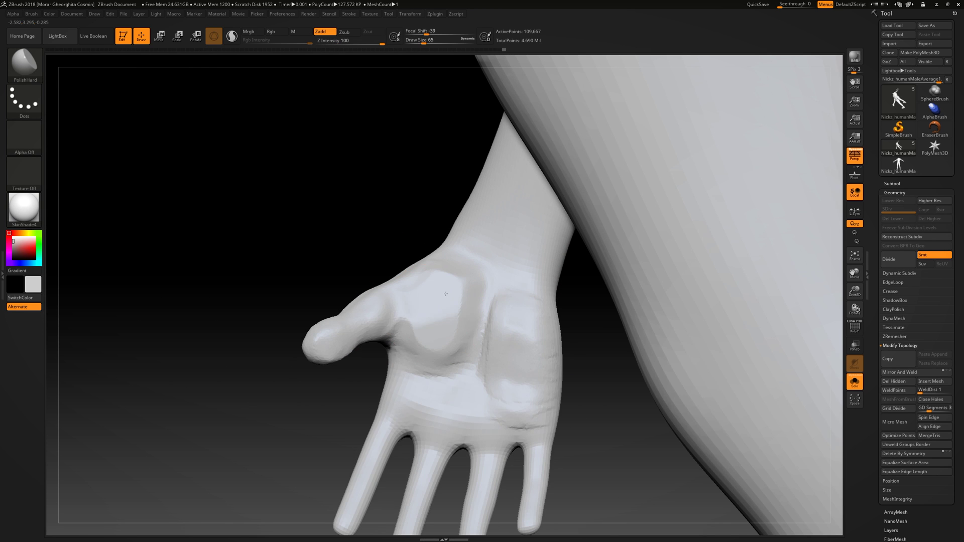
Step: Polish and inflate the rounded pads at the base of the fingers
key(b)
key(b)
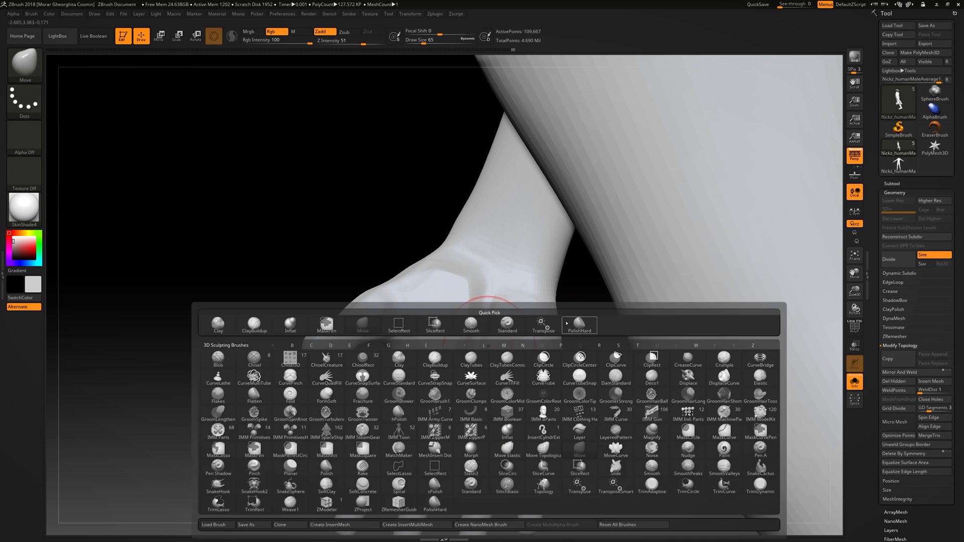
click(566, 323)
mouse_move(519, 354)
shift+mouse_down()
mouse_move(564, 291)
mouse_move(404, 311)
shift+mouse_up()
key(s)
key(s)
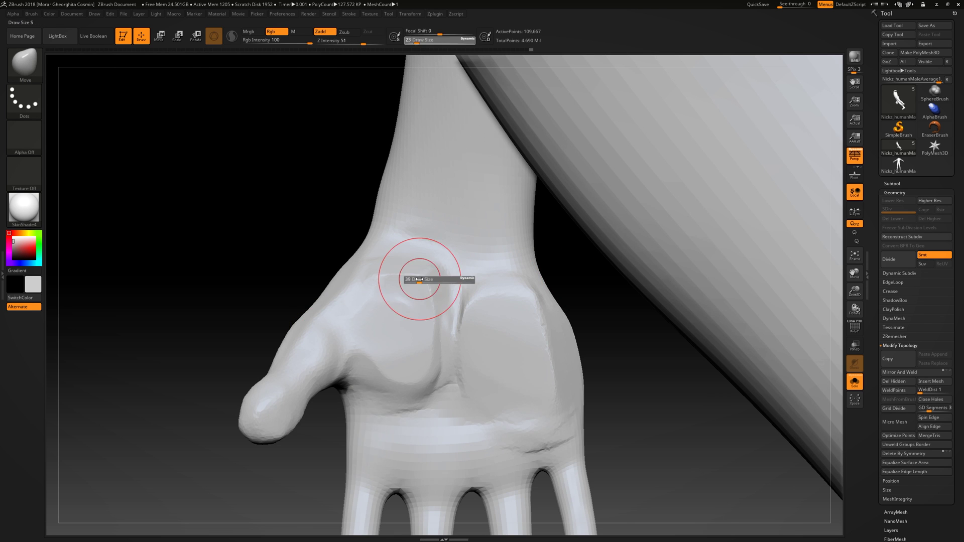
alt+drag(460, 321, 247, 140)
key(b)
key(i)
key(n)
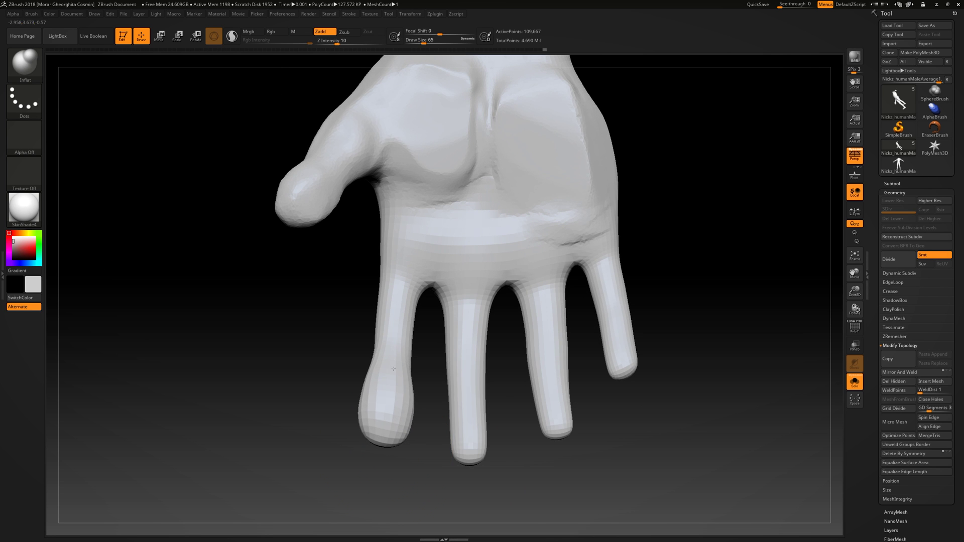
mouse_move(631, 351)
mouse_down()
mouse_move(440, 295)
mouse_move(383, 355)
mouse_move(521, 407)
mouse_move(548, 346)
mouse_up()
Step: Continue polishing and inflating the palm pads with the hand on the thigh in view
key(b)
key(p)
key(h)
mouse_move(560, 408)
mouse_down()
mouse_move(603, 393)
mouse_move(607, 336)
mouse_move(340, 133)
mouse_move(282, 360)
mouse_move(639, 447)
mouse_move(286, 380)
mouse_move(304, 364)
mouse_up()
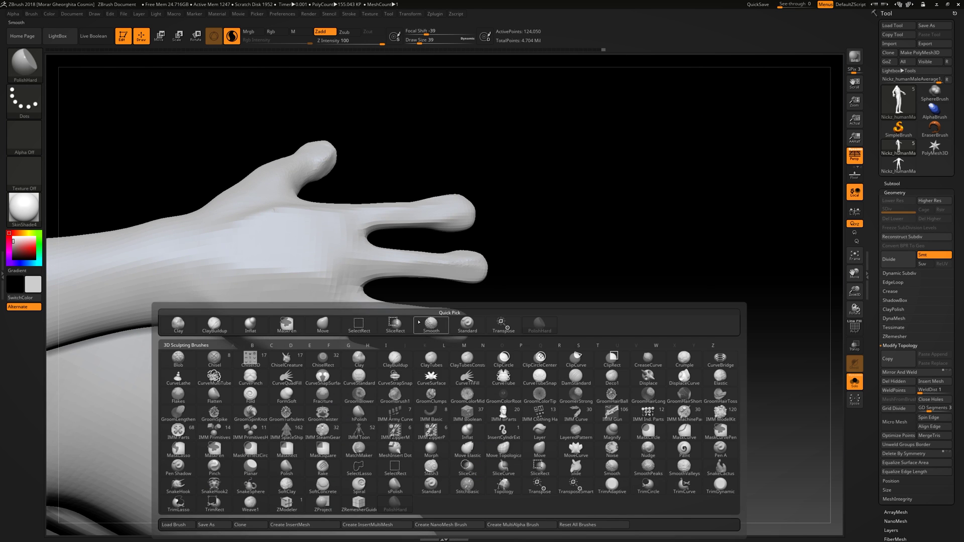
click(250, 323)
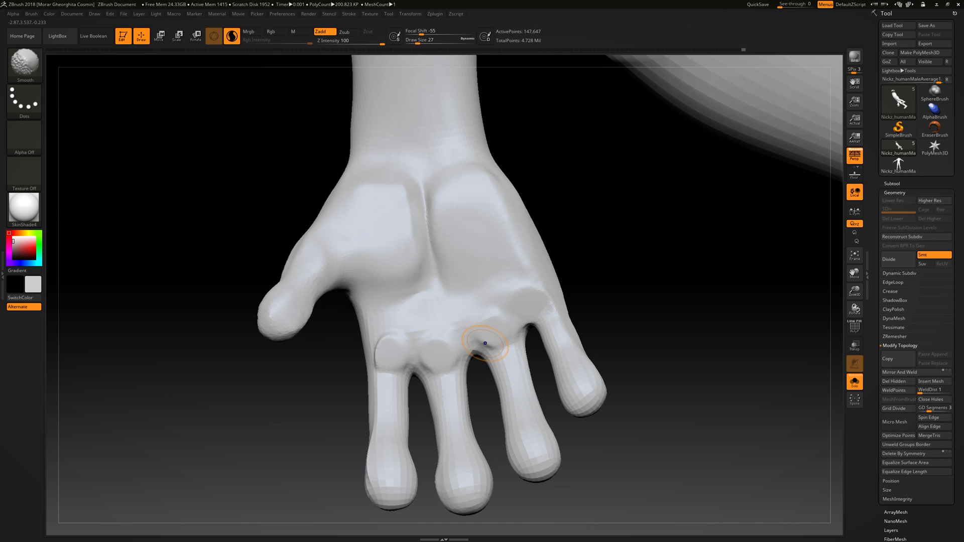
Step: Carve a palm crease with DamStandard, then set PolishHard to Alpha 28
drag(484, 333, 378, 360)
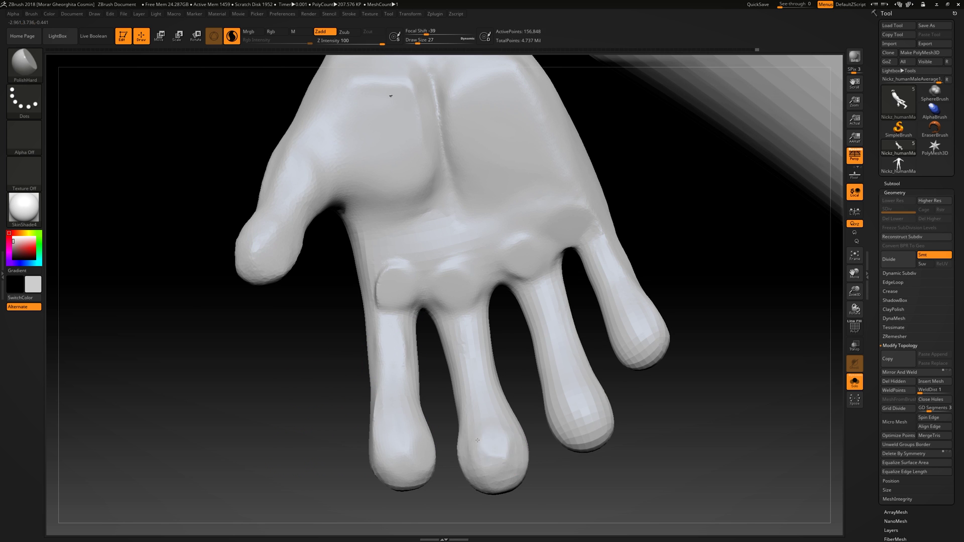
key(b)
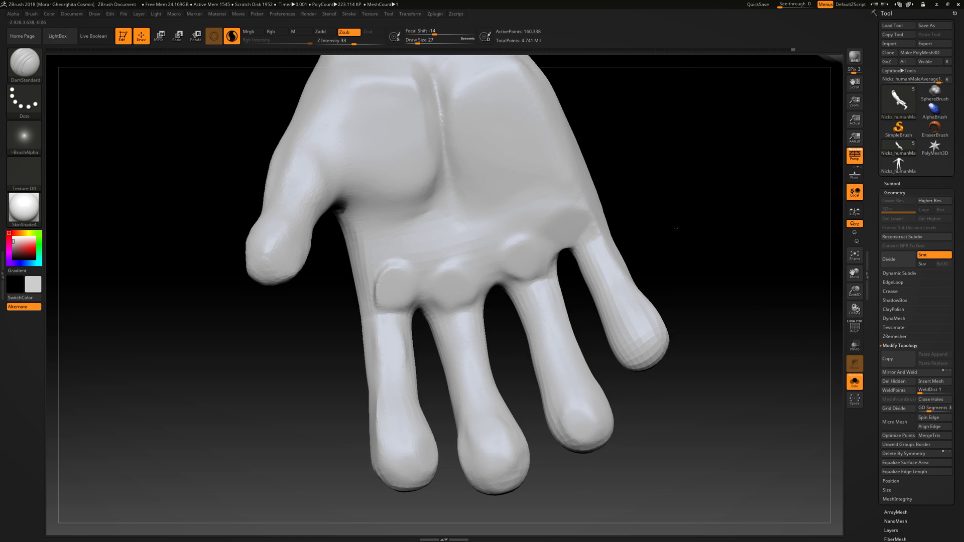
drag(549, 273, 610, 251)
key(b)
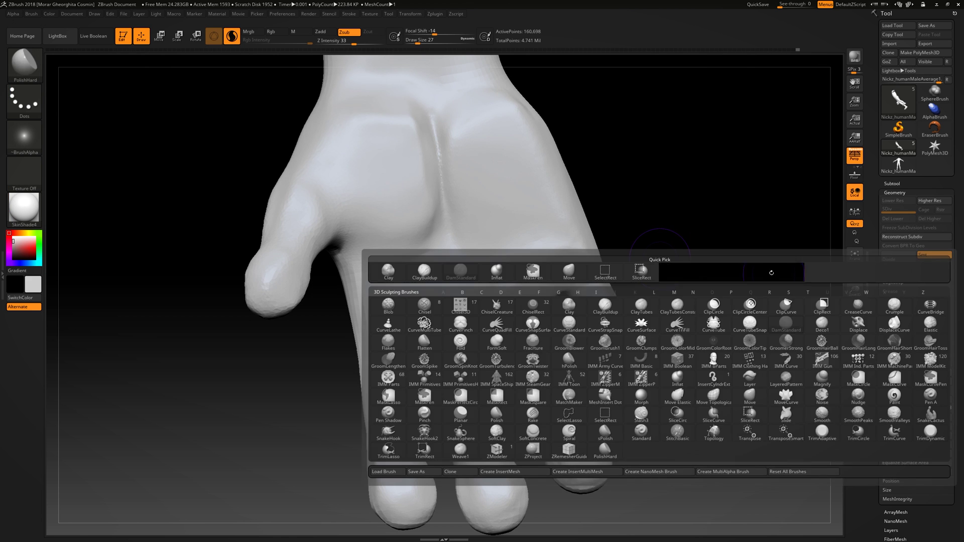
click(569, 275)
click(24, 136)
click(146, 146)
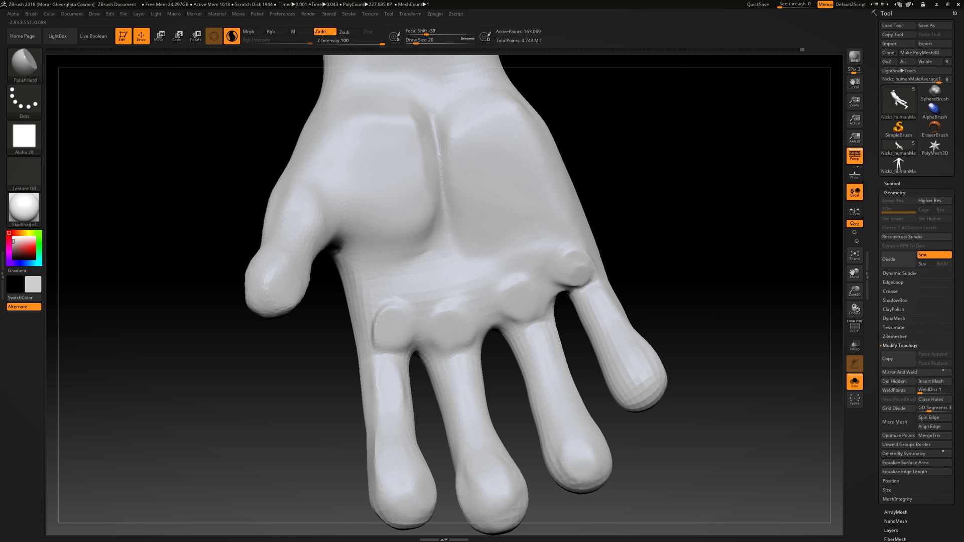
key(b)
click(389, 310)
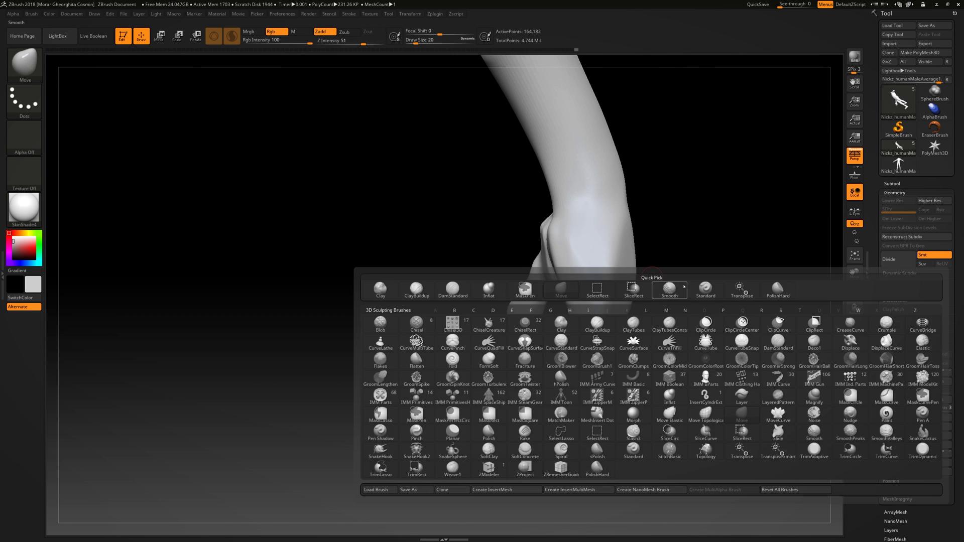
Step: Reshape the fingers with a size-154 Move brush, smooth them, and polish blunt fingertips
click(522, 288)
key(s)
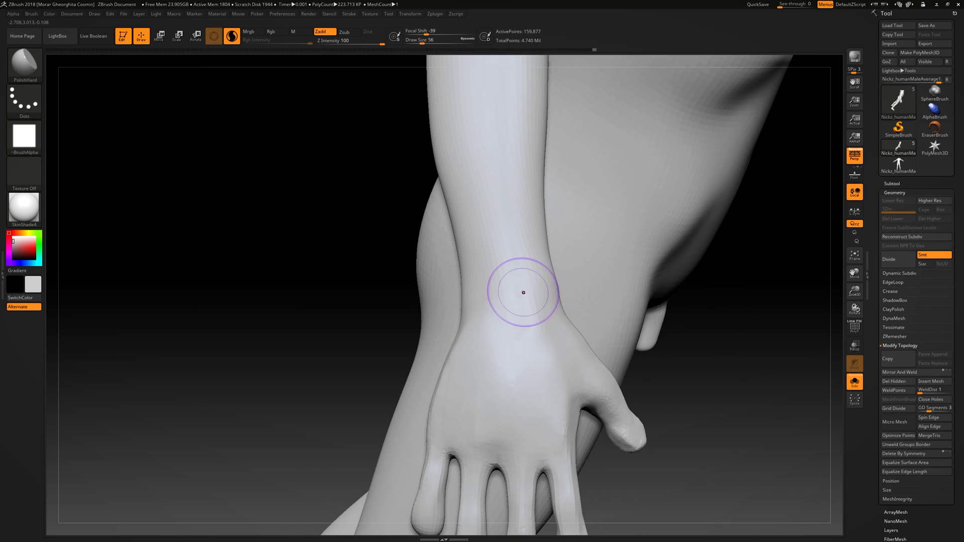
key(b)
key(m)
key(v)
key(s)
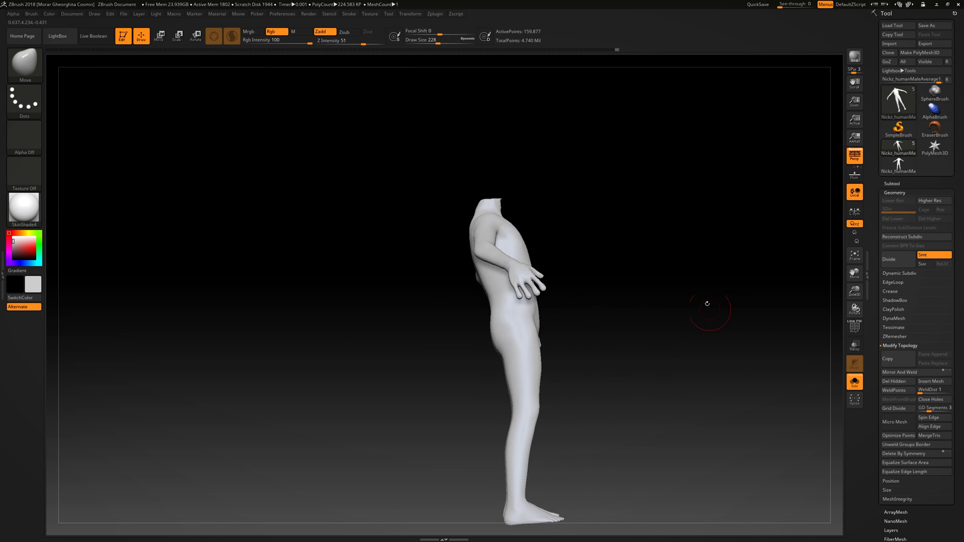
key(shift)
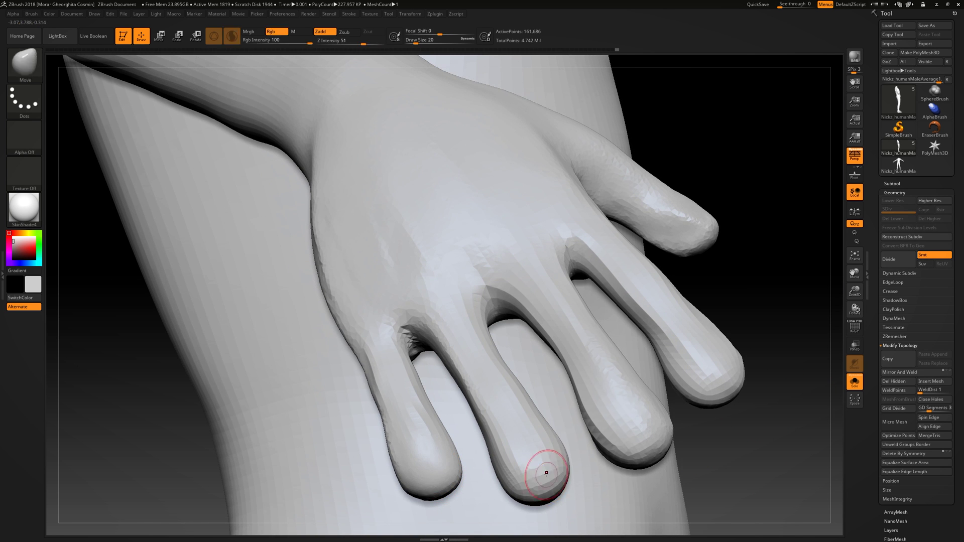
key(shift)
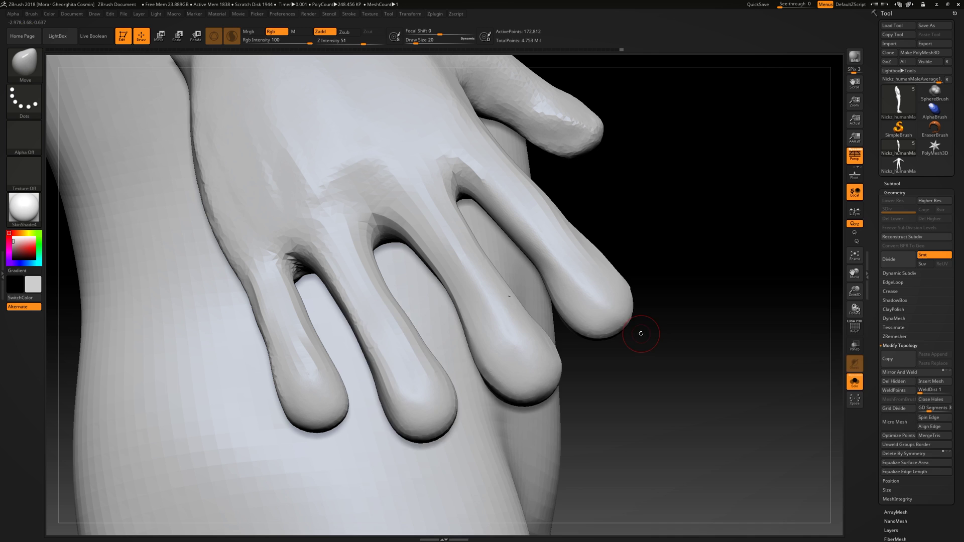
key(b)
key(p)
key(h)
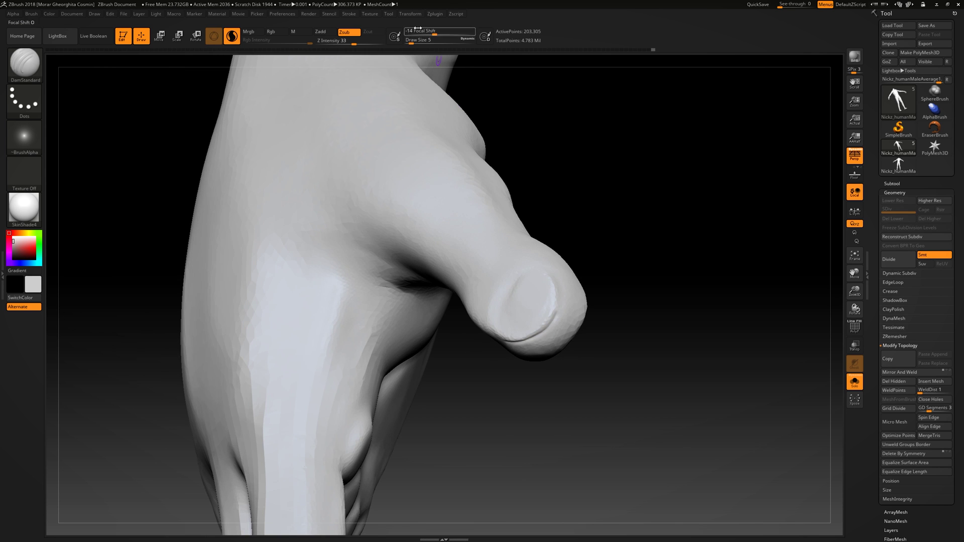
Step: Enable Lazy Mouse, then carve and polish a nail groove around the thumb tip
click(349, 14)
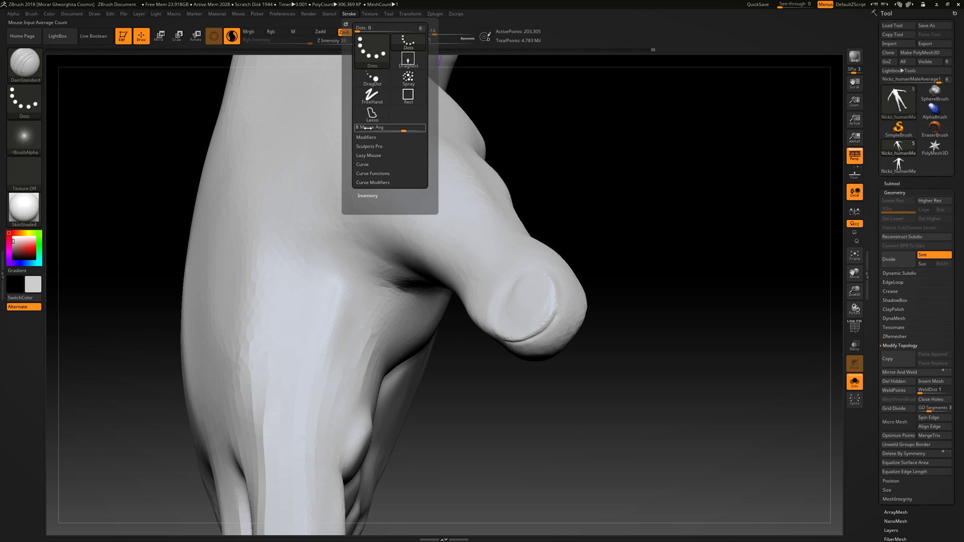
click(369, 155)
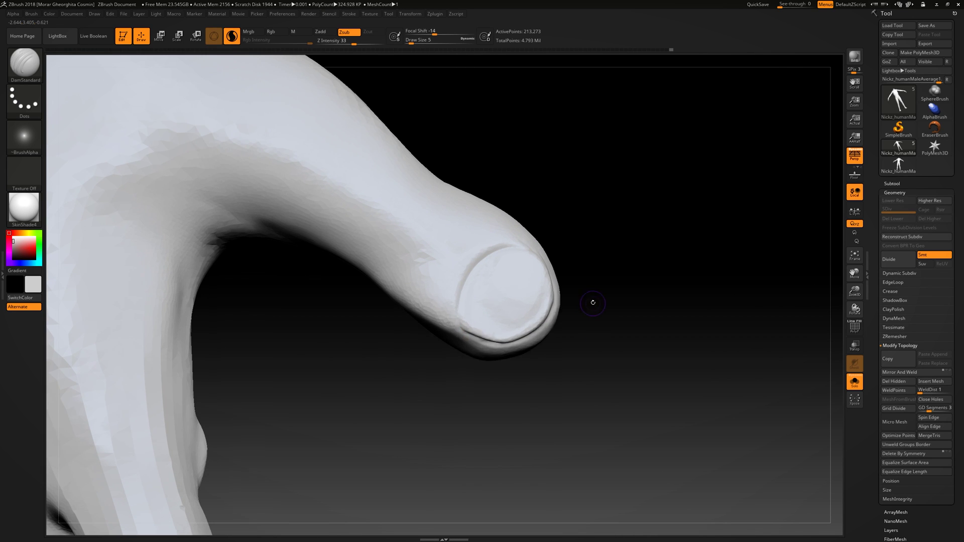
key(b)
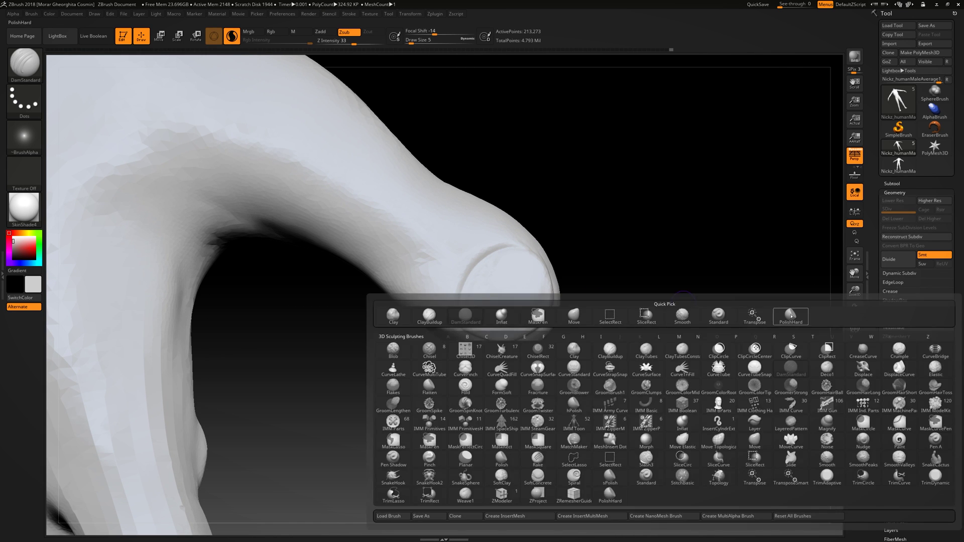
click(475, 322)
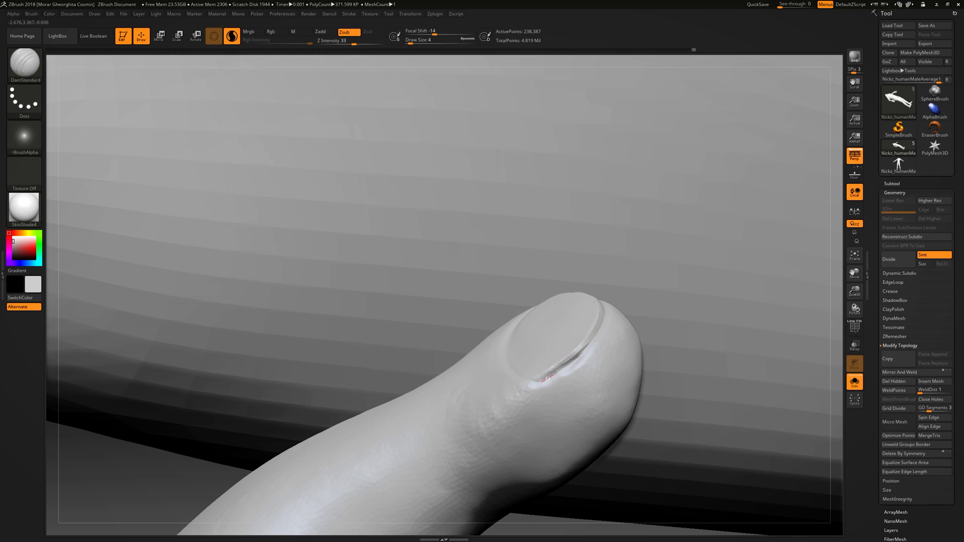
drag(546, 377, 584, 364)
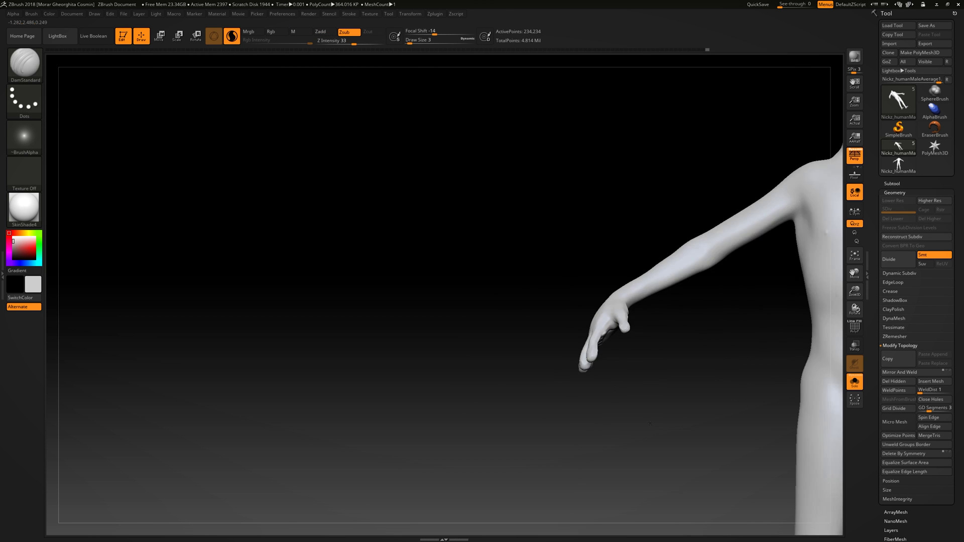
key(b)
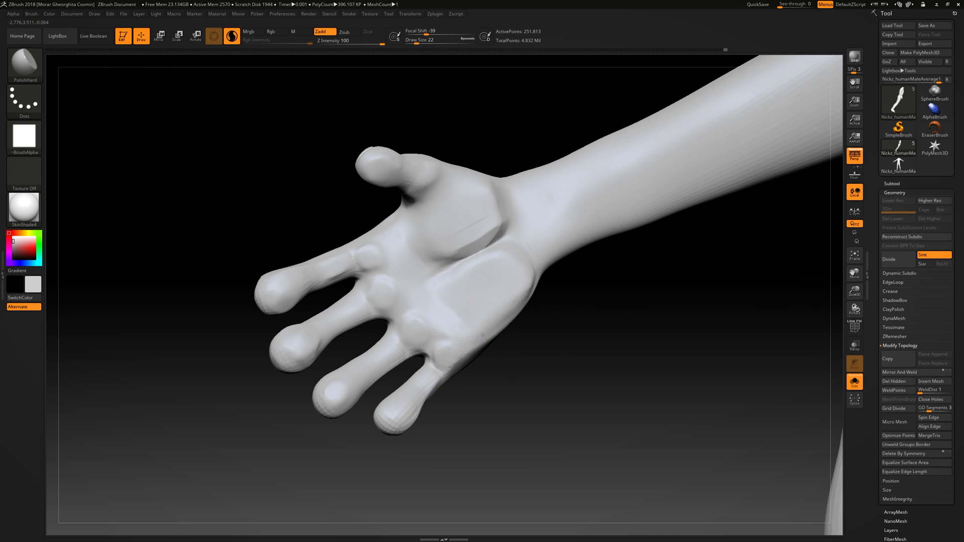
key(b)
key(m)
key(v)
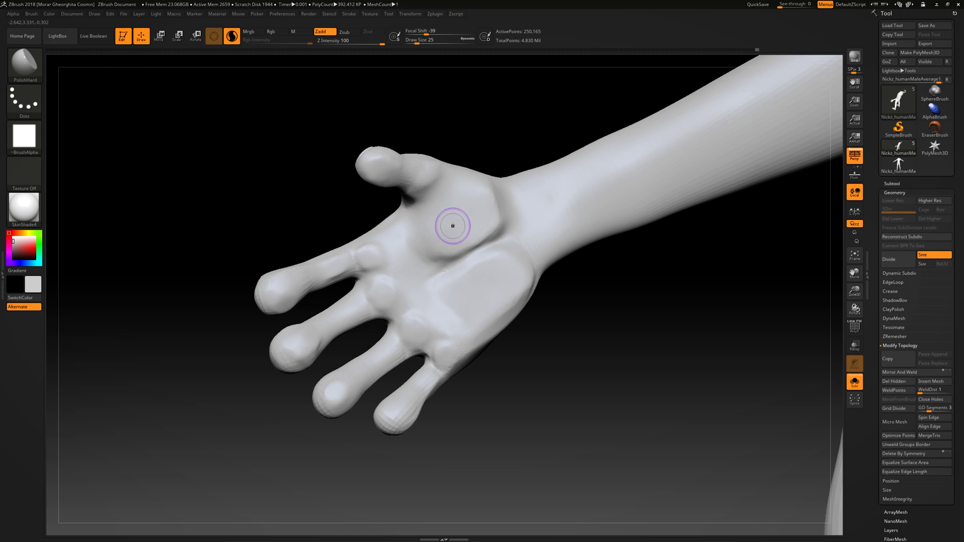
drag(498, 134, 535, 301)
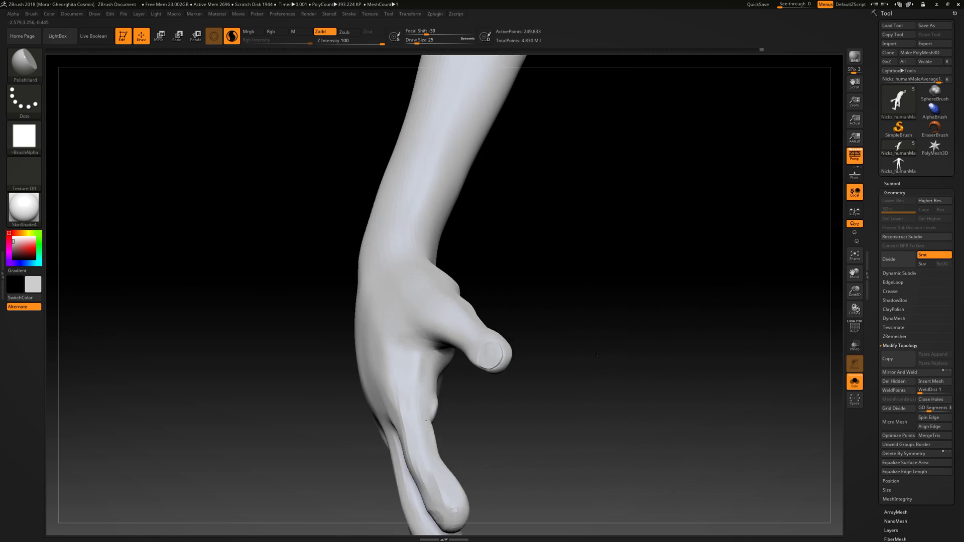
Step: Swell the thumb and palm with the Inflat brush, sizing it from 94 down to 35
key(b)
key(i)
key(n)
key(s)
drag(435, 361, 447, 366)
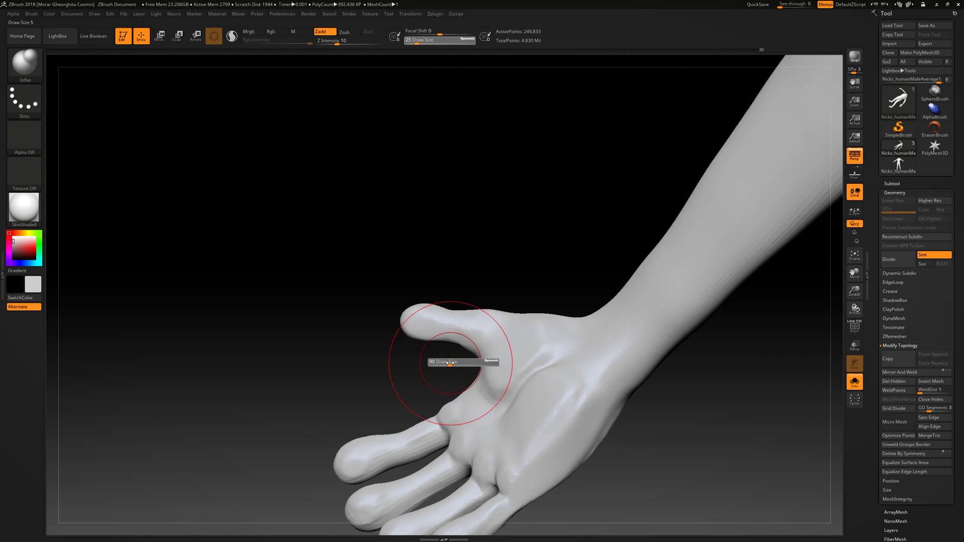
click(423, 308)
drag(440, 320, 426, 314)
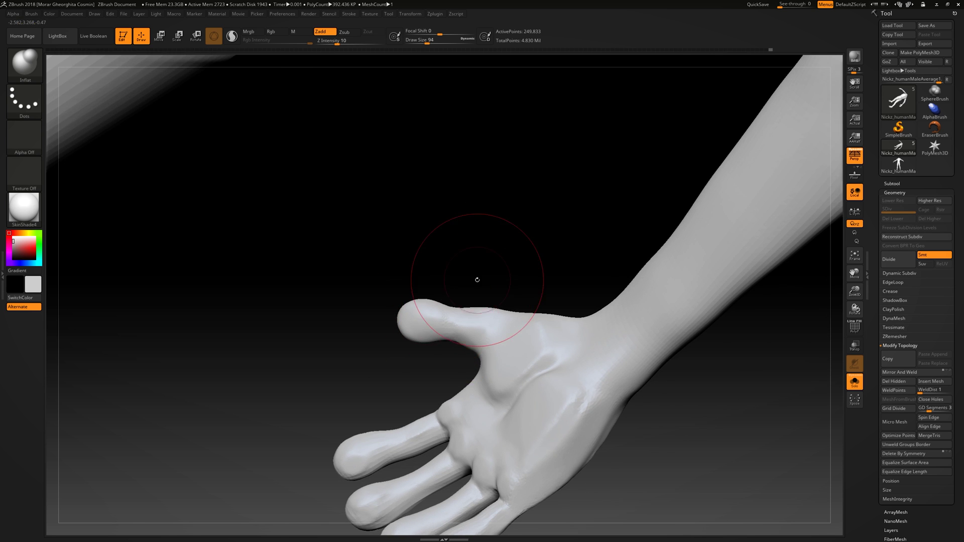
drag(477, 280, 480, 451)
mouse_move(597, 454)
mouse_down()
mouse_move(544, 489)
mouse_move(383, 450)
mouse_up()
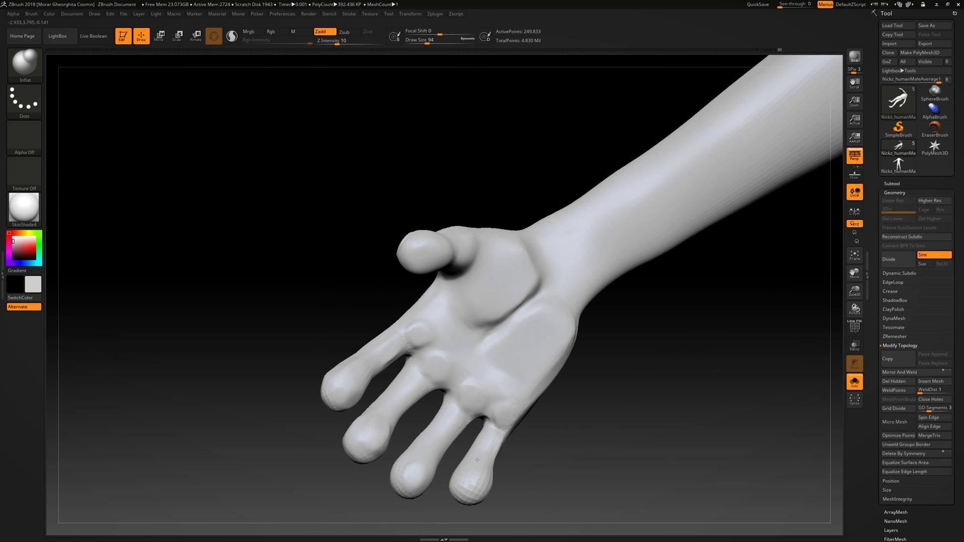
key(bracketleft)
key(bracketleft)
key(bracketleft)
key(bracketleft)
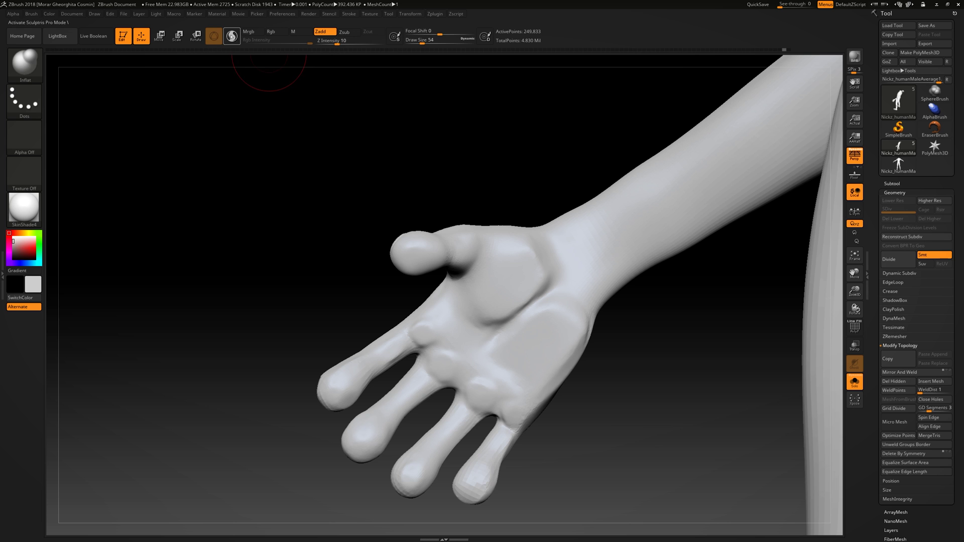
key(bracketleft)
key(bracketleft)
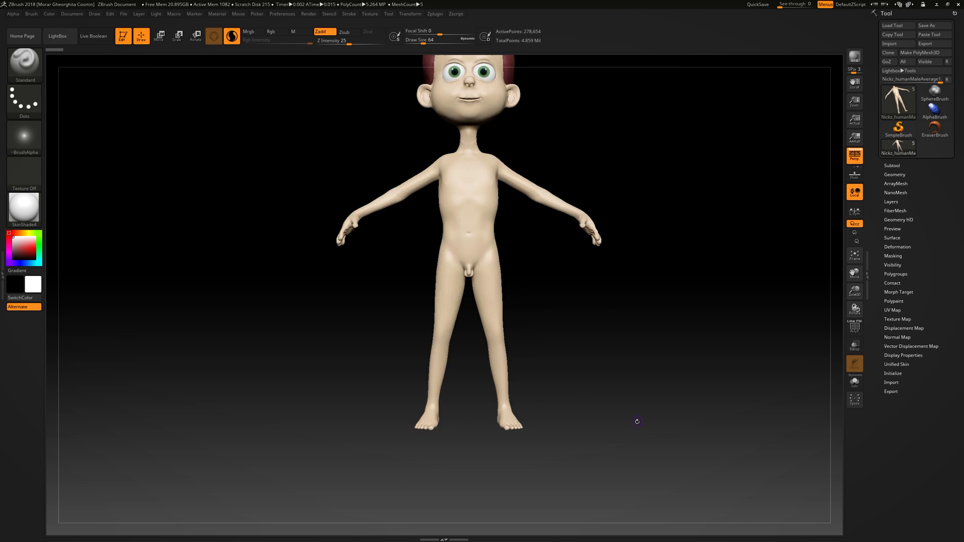
Step: Isolate the feet and Groups Split the body into separate subtools
ctrl+shift+drag(528, 476, 411, 401)
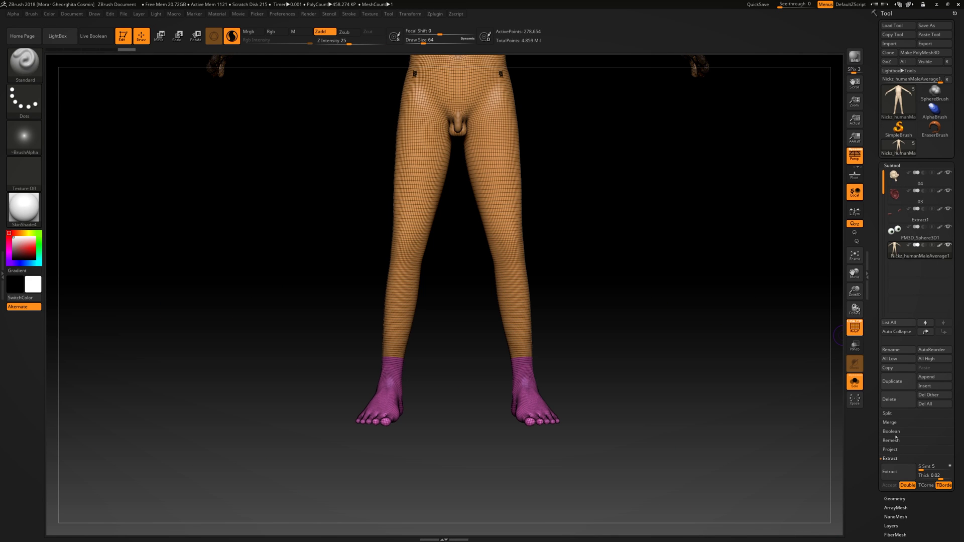
click(932, 334)
click(886, 413)
click(934, 421)
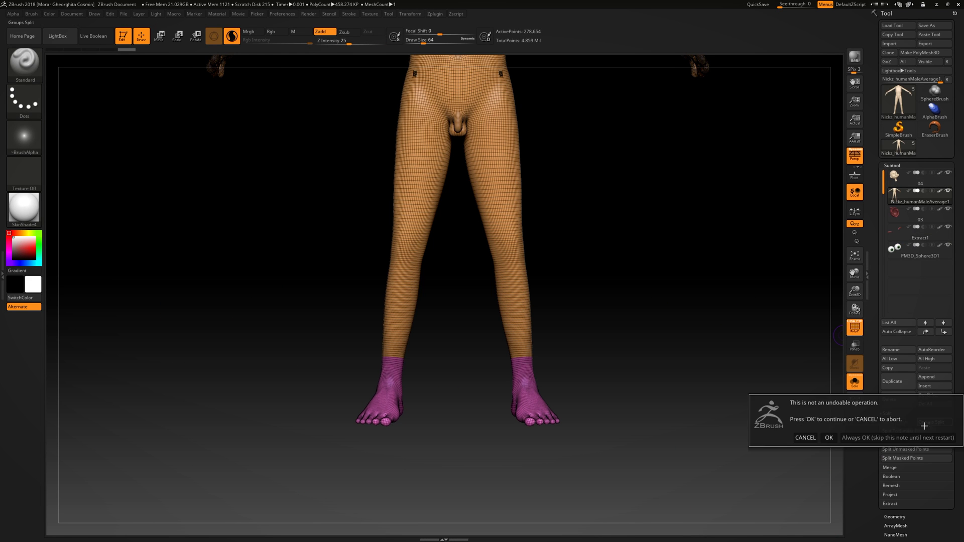
click(828, 437)
Step: Delete the small leftover subtool and make the feet subtool active
key(f)
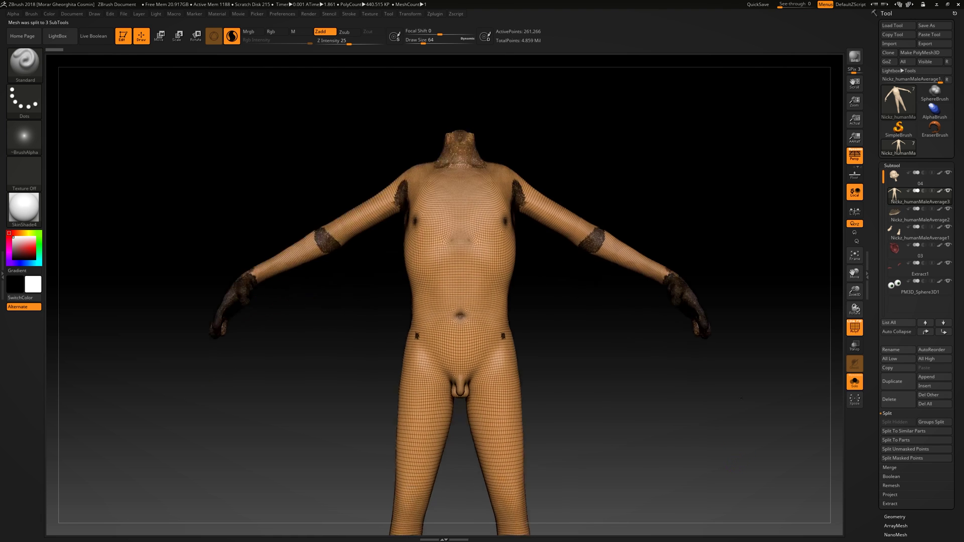
mouse_move(719, 238)
mouse_down()
mouse_move(668, 241)
mouse_move(718, 240)
mouse_up()
key(shift+f)
click(885, 221)
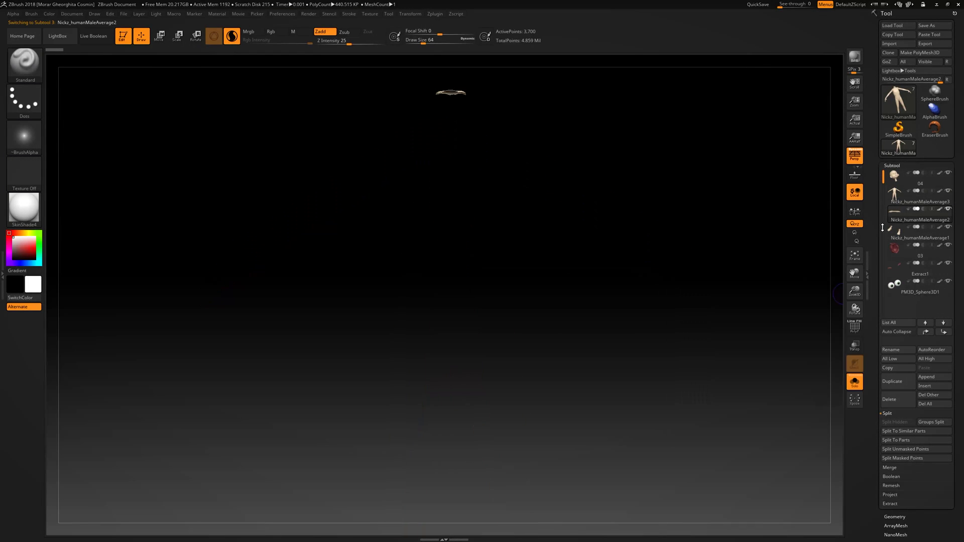
click(889, 399)
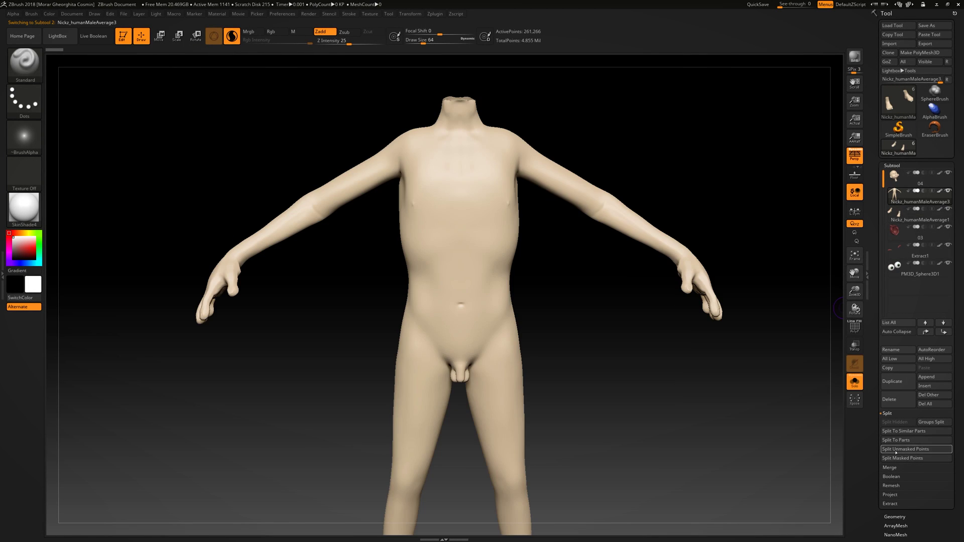
click(894, 517)
click(891, 154)
click(894, 201)
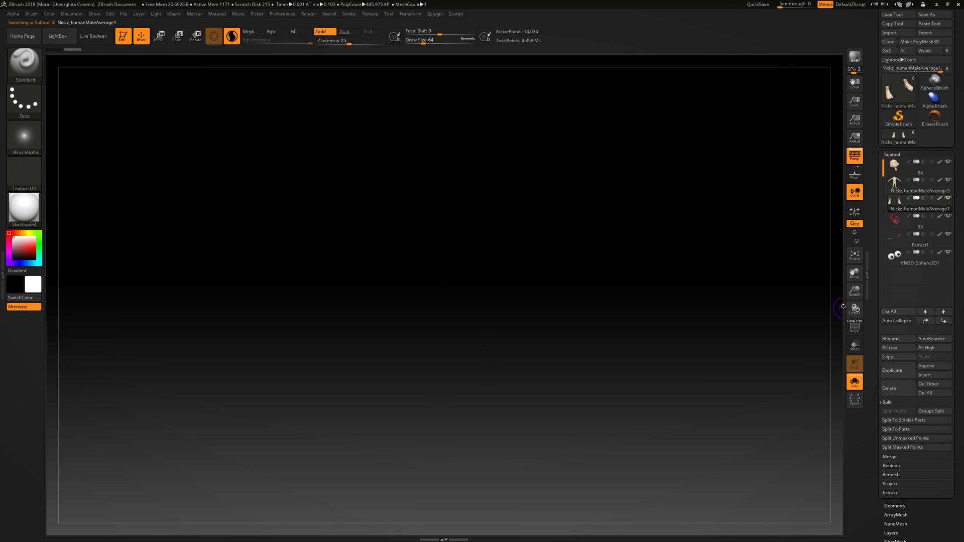
Step: Select the feet subtool and DynaMesh it at resolution 152
key(f)
drag(722, 419, 602, 440)
click(895, 505)
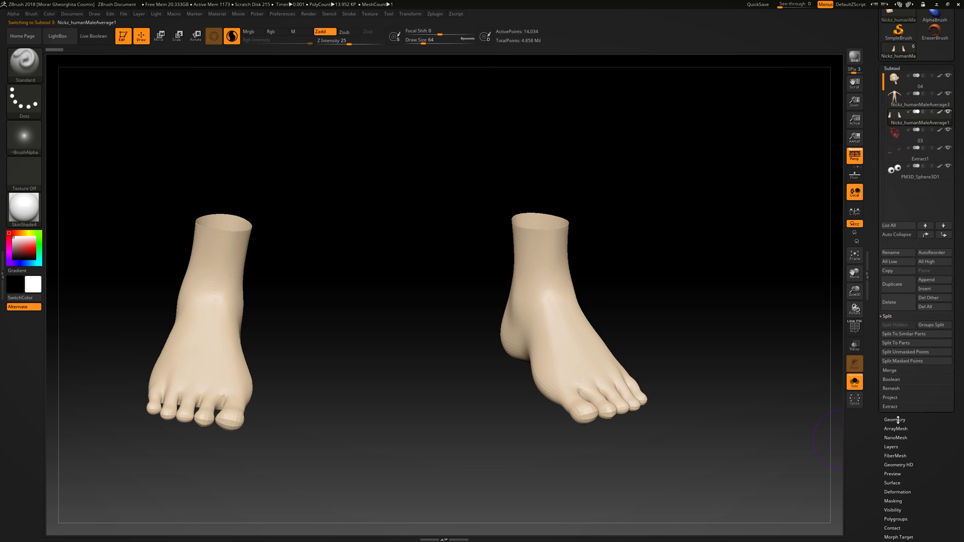
click(894, 215)
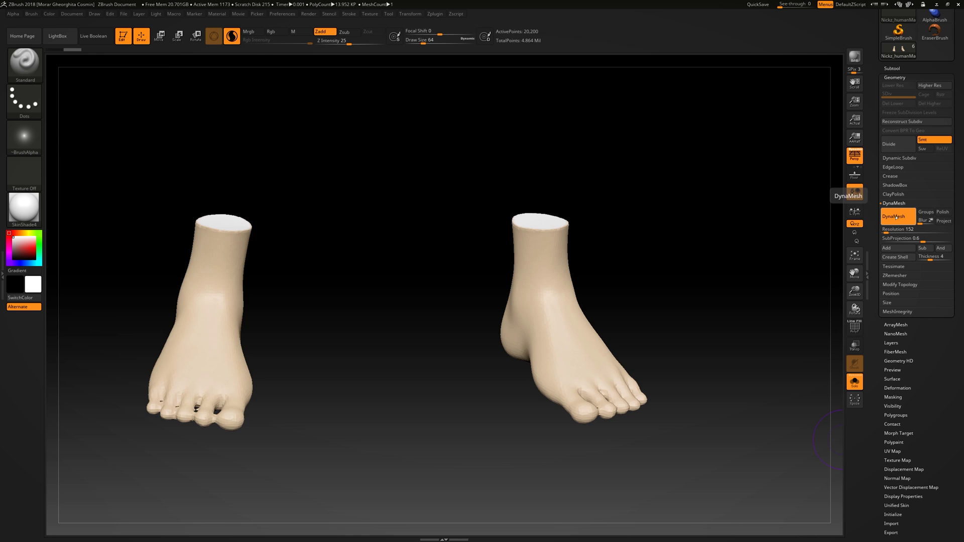
key(shift+f)
drag(602, 477, 602, 427)
Step: Puff up the toes of both feet with the Inflat brush
key(b)
key(Escape)
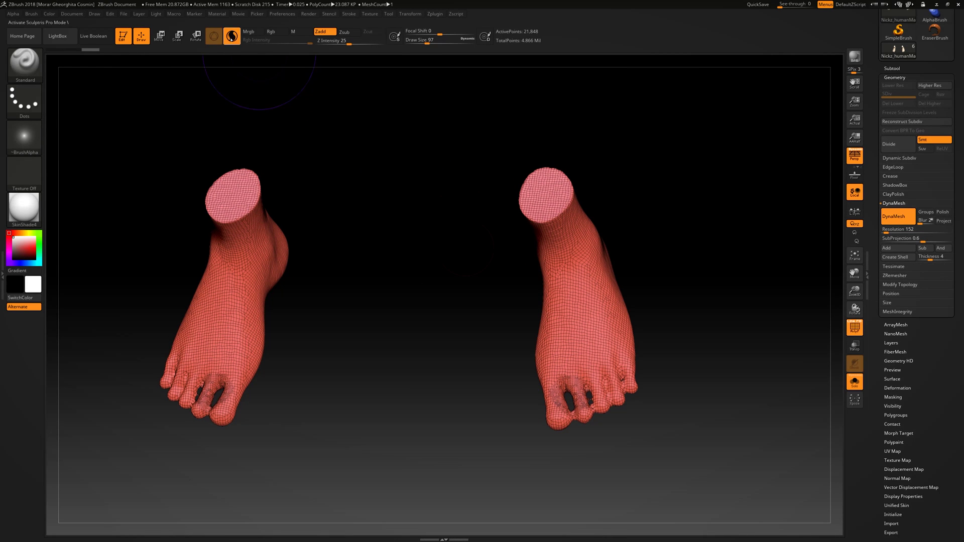
click(348, 13)
key(b)
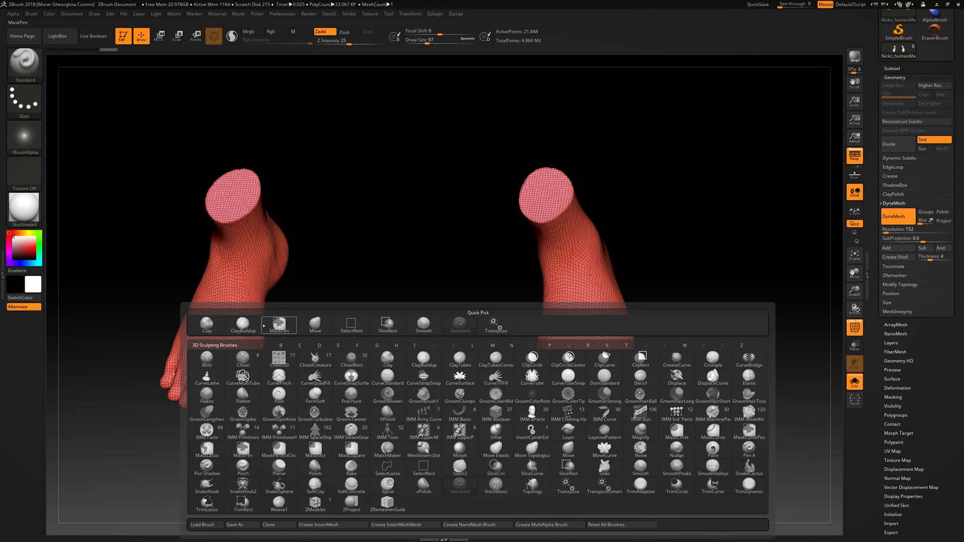
key(i)
key(n)
drag(554, 408, 564, 401)
drag(725, 383, 617, 381)
Step: Enlarge the Inflat brush to size 140 and inflate the toes further
key(s)
drag(597, 379, 608, 379)
drag(562, 401, 627, 397)
mouse_move(727, 323)
mouse_down()
mouse_move(702, 351)
mouse_move(569, 404)
mouse_up()
key(shift+f)
mouse_move(568, 452)
mouse_down()
mouse_move(502, 482)
mouse_move(401, 502)
mouse_up()
Step: Build up and smooth the feet into rounded boot forms with ClayBuildup and PolishHard
key(b)
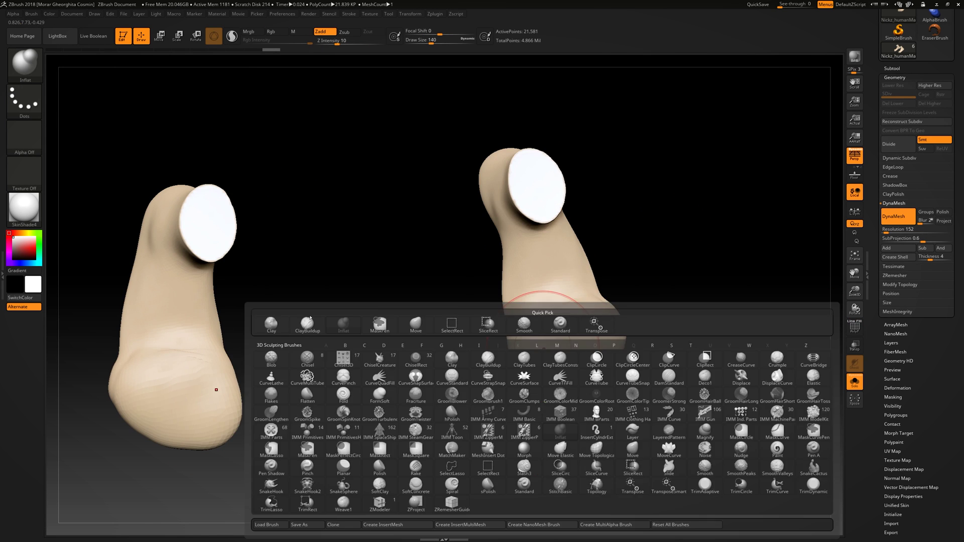
key(c)
key(b)
mouse_move(554, 333)
mouse_down()
mouse_move(591, 366)
mouse_move(588, 357)
mouse_move(625, 329)
mouse_move(617, 337)
mouse_up()
key(b)
key(p)
key(h)
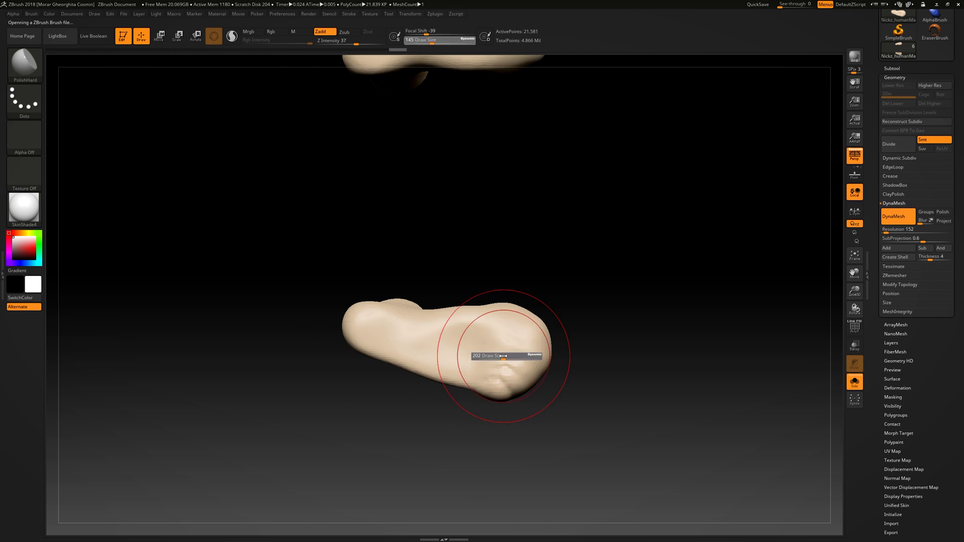
drag(372, 337, 900, 351)
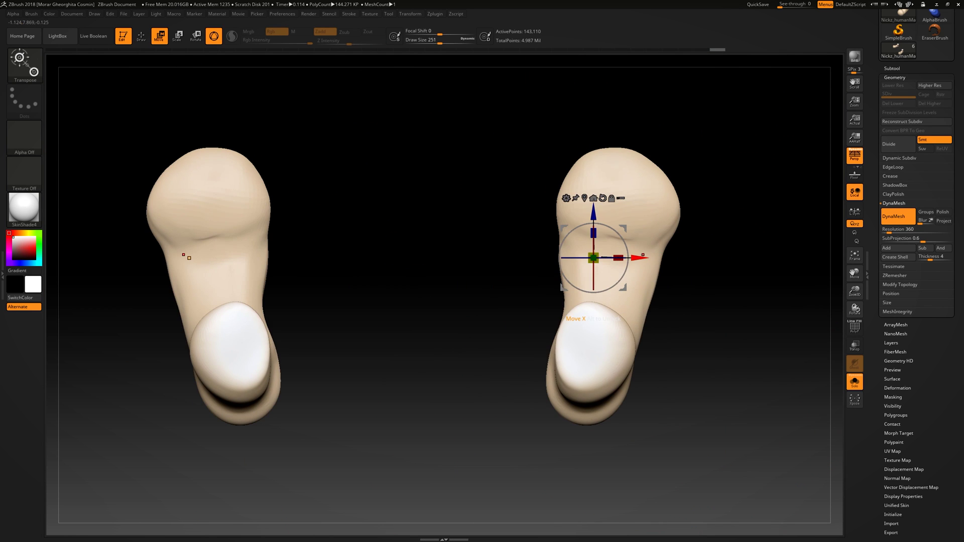
Step: Widen both boots and swell the toes with a size-484 Move brush
drag(642, 255, 630, 264)
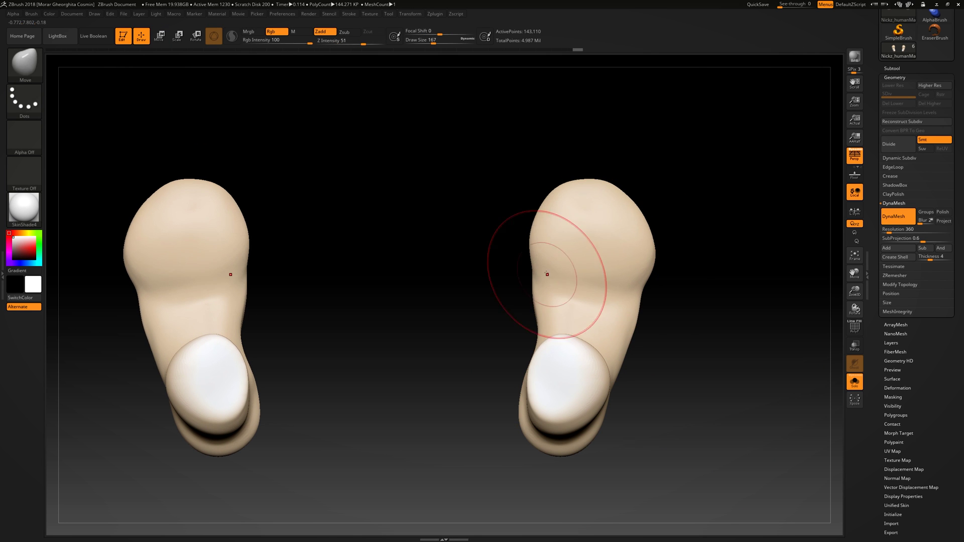
key(b)
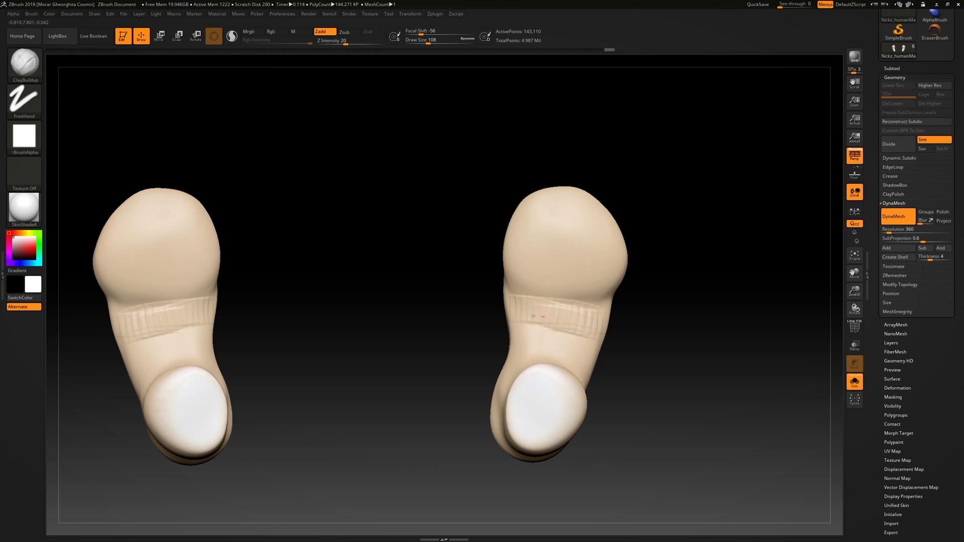
drag(659, 344, 684, 275)
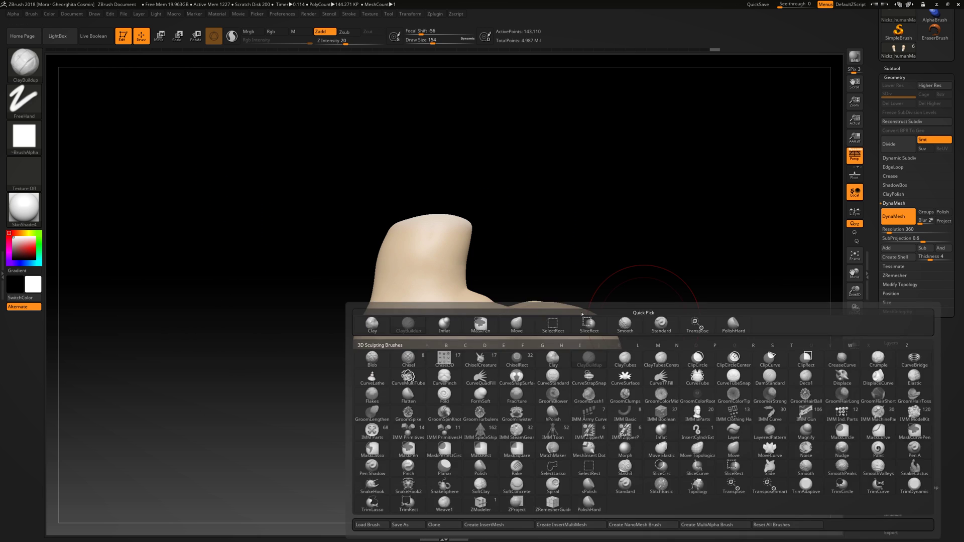
key(m)
key(v)
key(s)
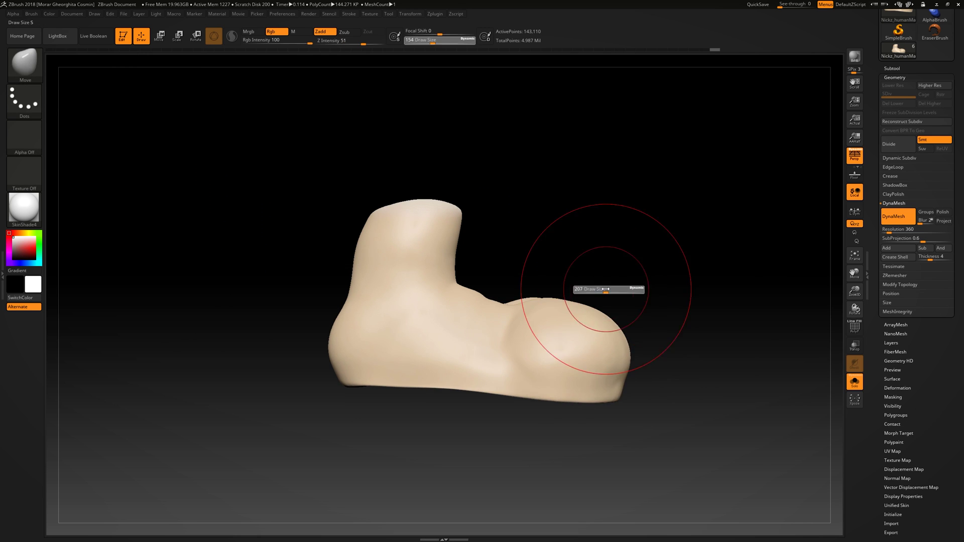
key(s)
drag(544, 307, 560, 308)
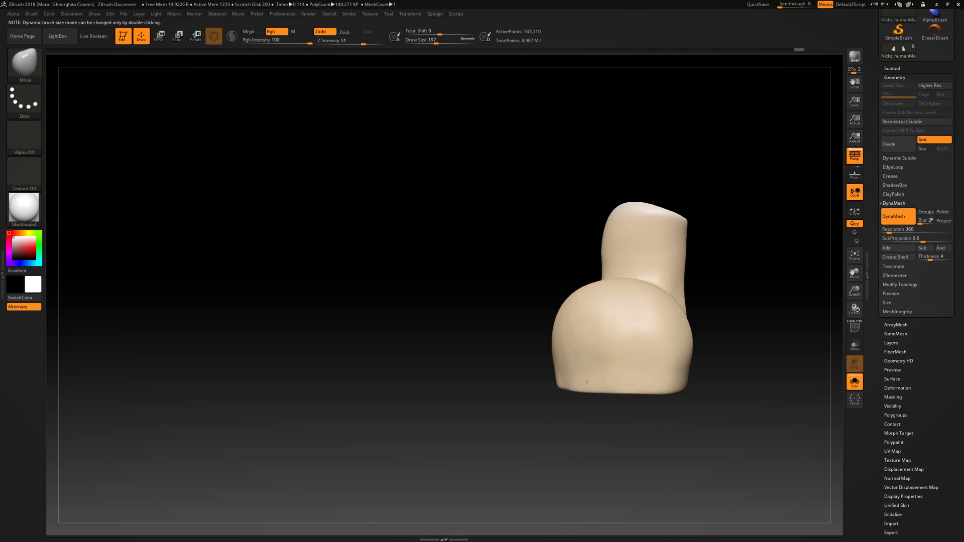
drag(587, 383, 645, 299)
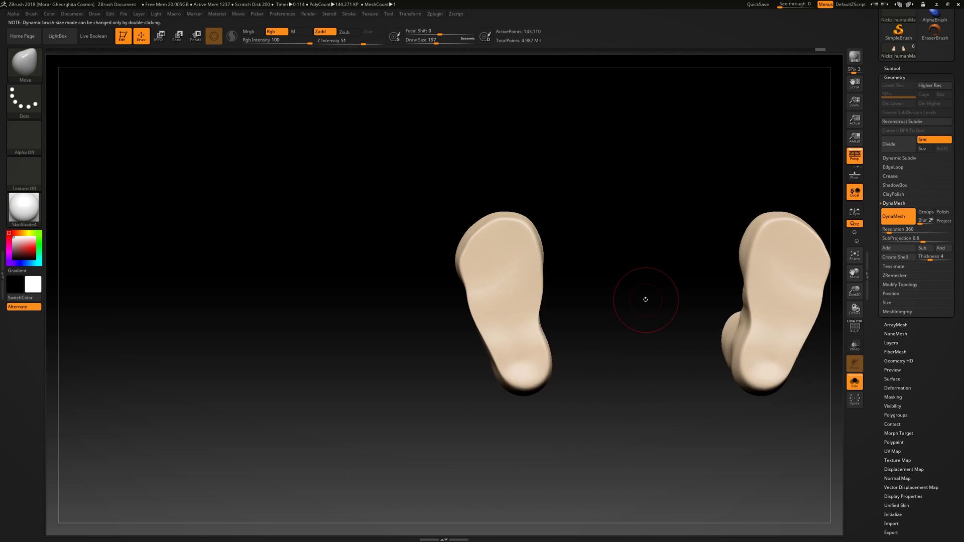
drag(516, 329, 854, 351)
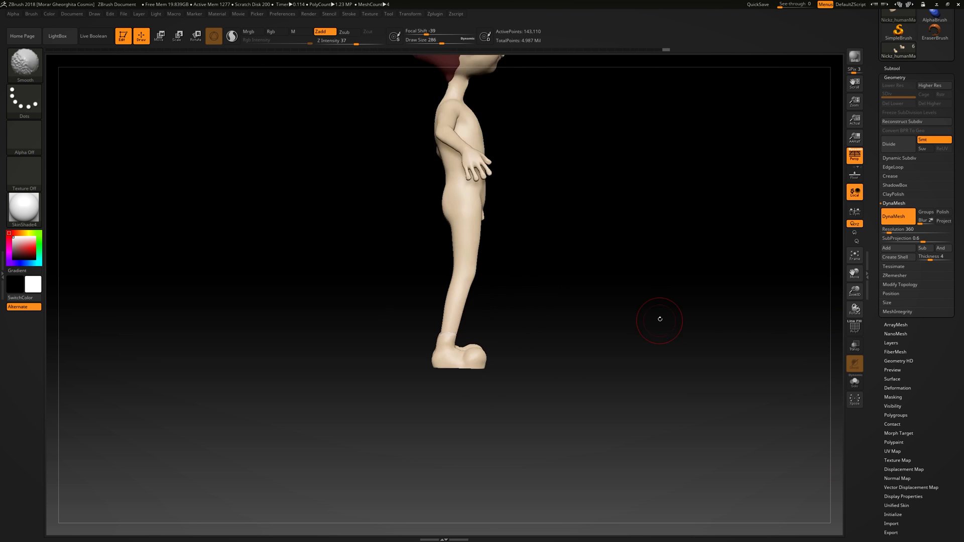
Step: Pull up an ankle cuff using the Transpose gizmo and a size-324 brush
key(b)
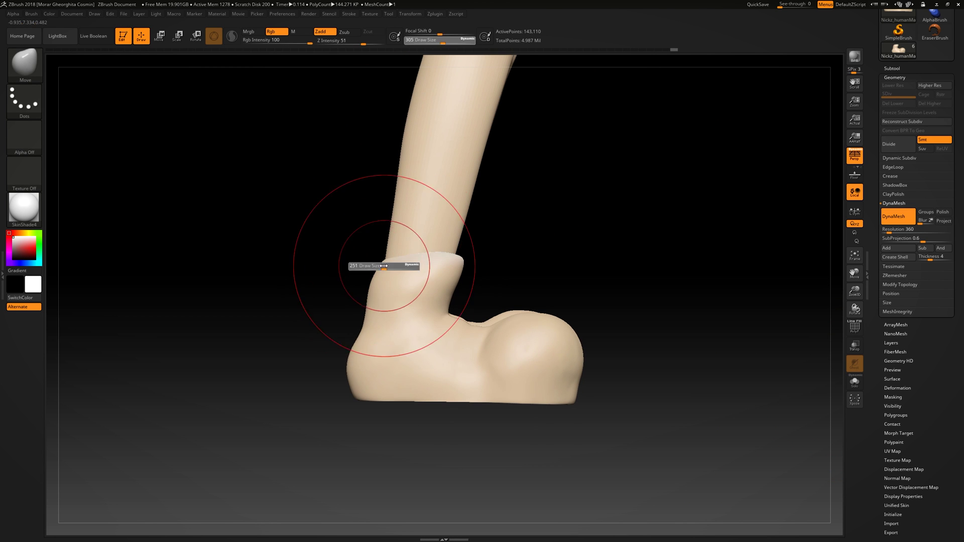
key(w)
key(y)
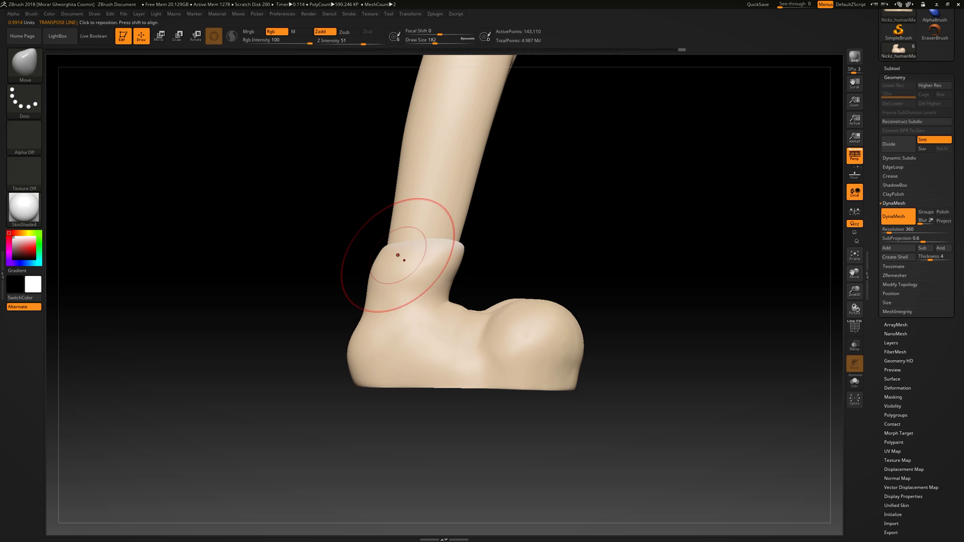
right_drag(400, 257, 435, 257)
mouse_move(377, 235)
right_down()
mouse_move(386, 235)
mouse_move(371, 236)
right_up()
key(s)
click(271, 372)
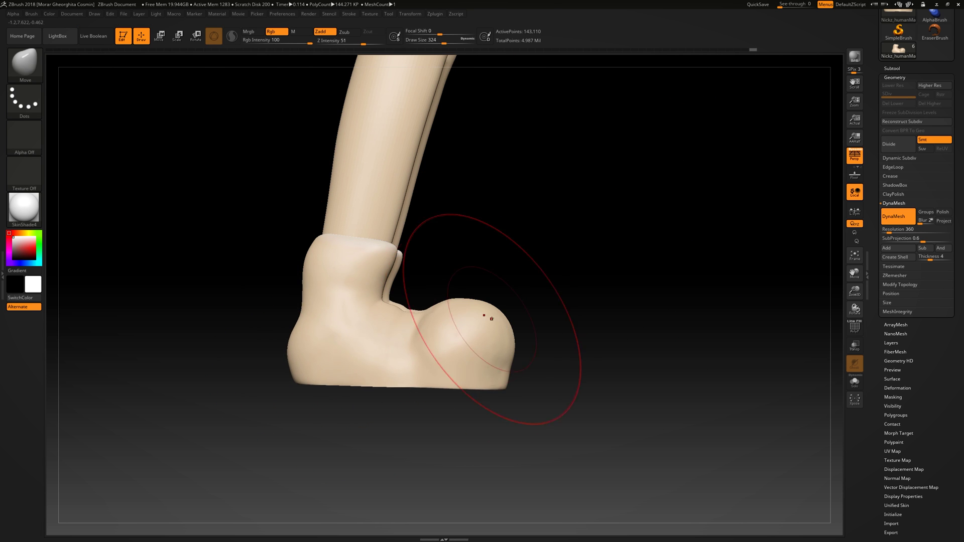
mouse_move(491, 318)
right_down()
mouse_move(587, 301)
mouse_move(543, 268)
mouse_move(419, 301)
mouse_move(452, 312)
right_up()
Step: Smooth and polish the boot surfaces with the Smooth and PolishHard brushes
key(b)
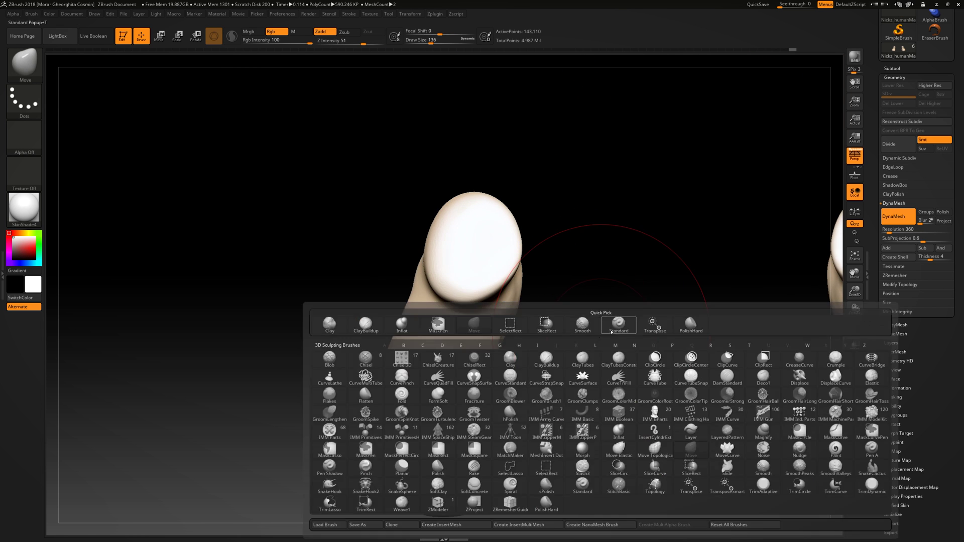
click(612, 332)
key(b)
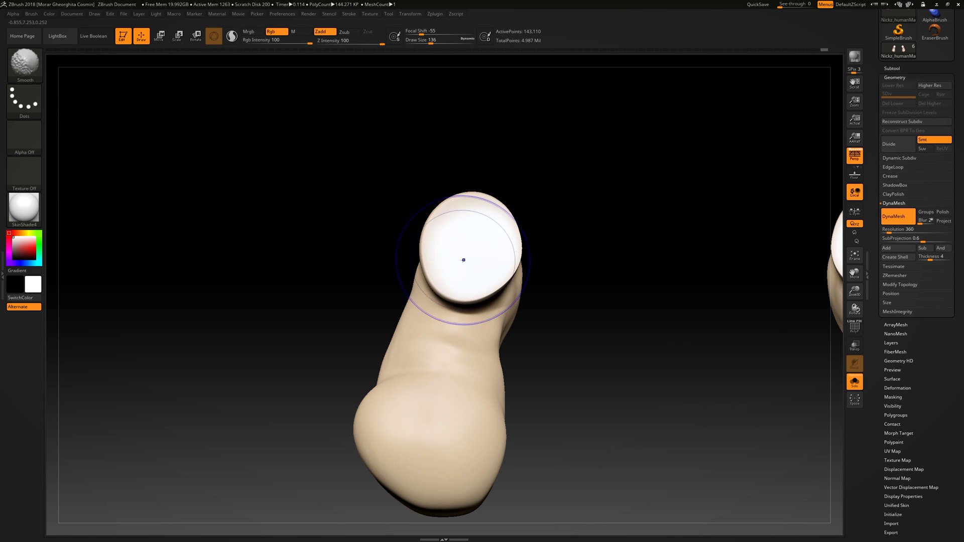
mouse_move(463, 259)
right_down()
mouse_move(387, 338)
mouse_move(444, 310)
mouse_move(693, 327)
mouse_move(577, 348)
right_up()
right_drag(472, 386, 631, 281)
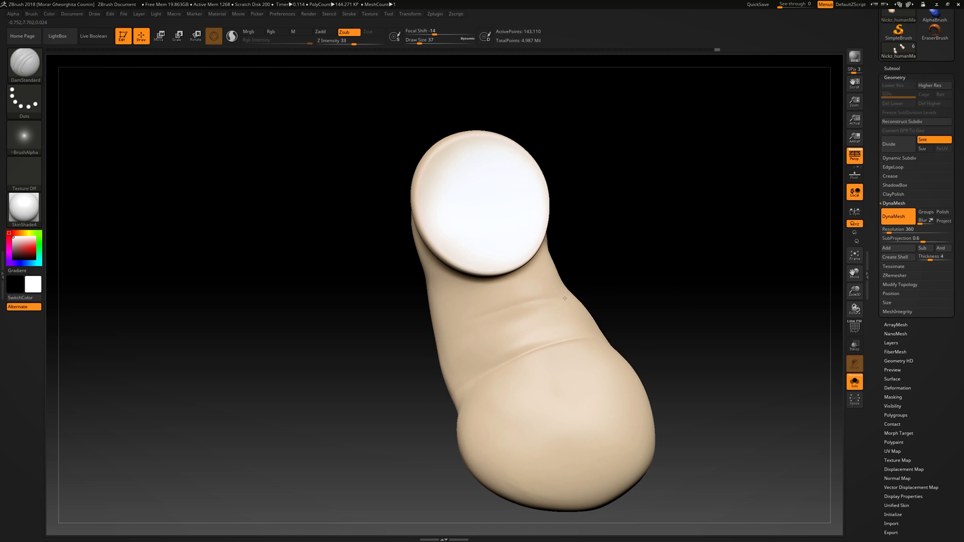
right_drag(565, 298, 488, 316)
right_drag(515, 352, 431, 320)
mouse_move(613, 356)
right_down()
mouse_move(438, 321)
mouse_move(636, 327)
right_up()
key(p)
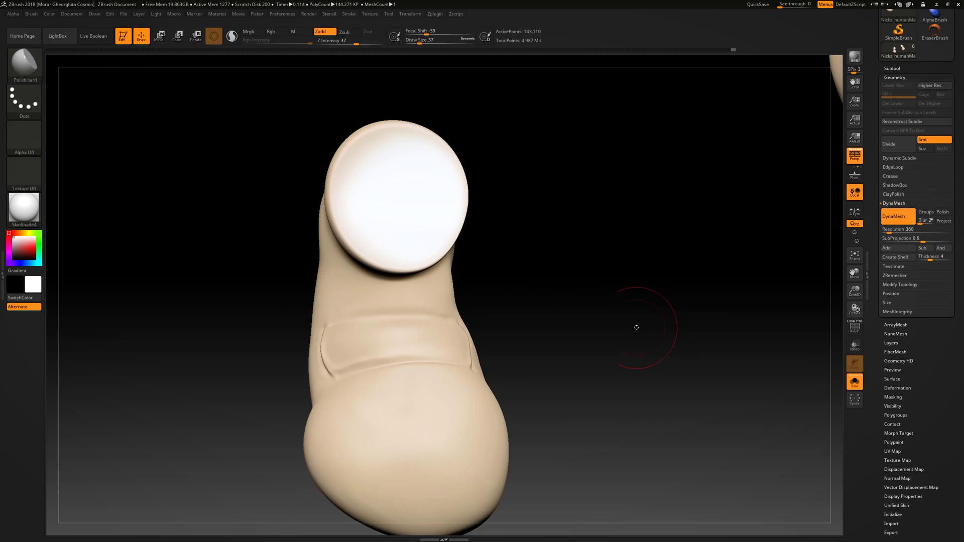
right_drag(431, 328, 528, 334)
Step: Carve strap bands across each boot with DamStandard, cleaning edges with PolishHard at size 14
key(d)
right_drag(452, 352, 469, 310)
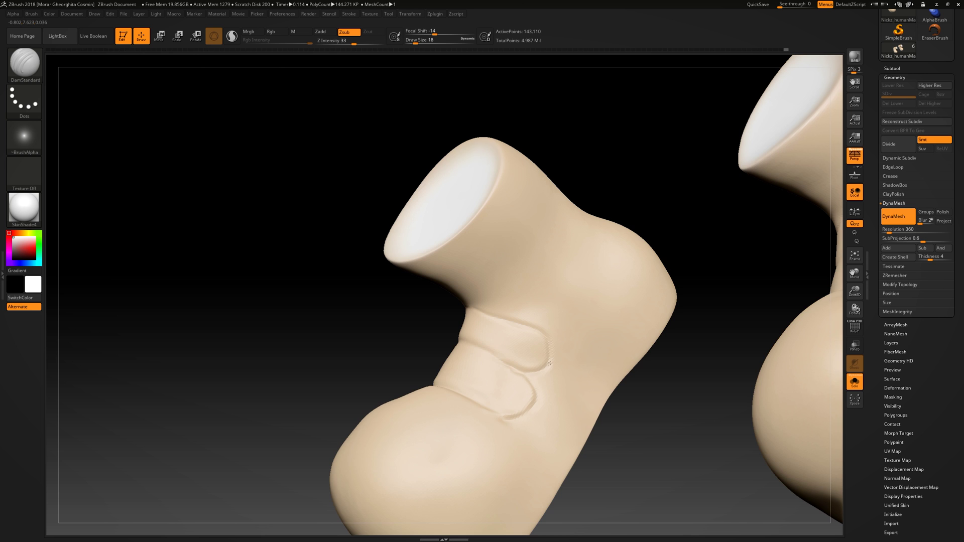
right_drag(546, 366, 467, 370)
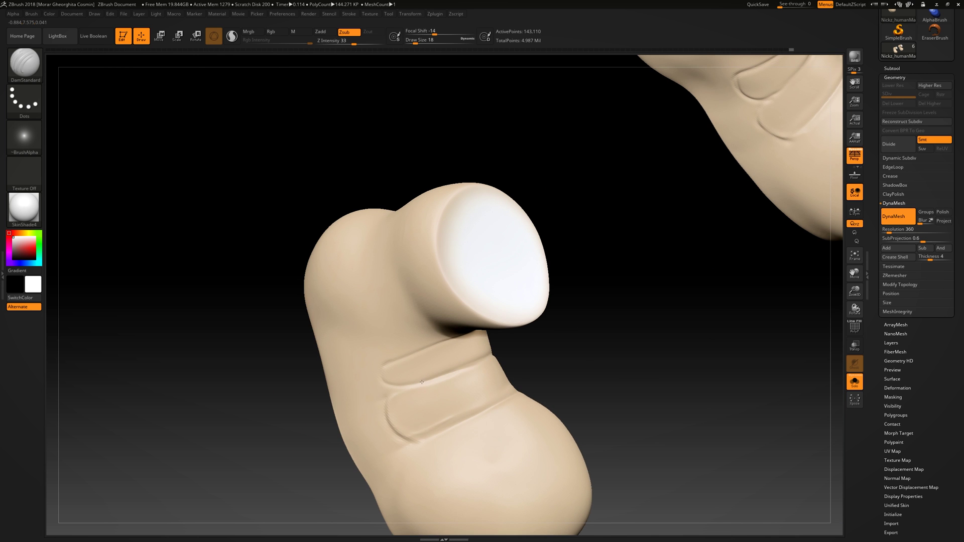
mouse_move(545, 379)
right_down()
mouse_move(430, 432)
mouse_move(426, 398)
mouse_move(517, 389)
mouse_move(522, 371)
mouse_move(552, 367)
mouse_move(467, 341)
right_up()
key(p)
key(b)
key(d)
key(s)
key(space)
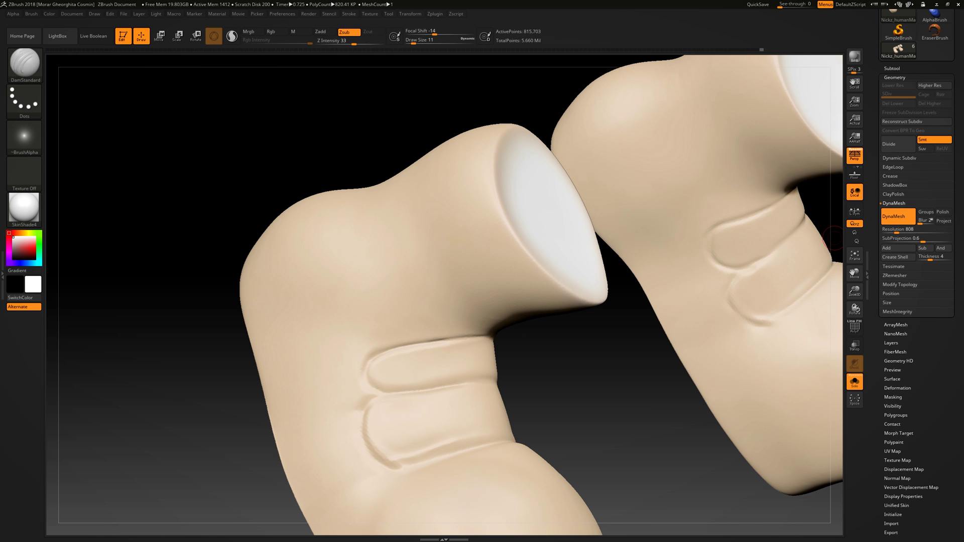
Step: Carve seams up the boot's side and down the centre of the toe with DamStandard
scroll(914, 301, up, 5)
right_drag(581, 377, 386, 343)
drag(393, 340, 392, 319)
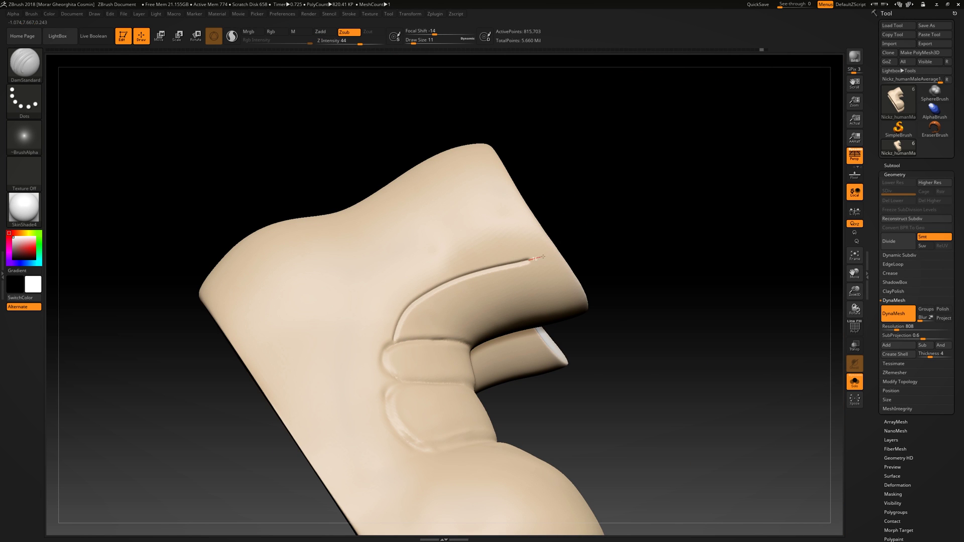
right_drag(542, 257, 436, 358)
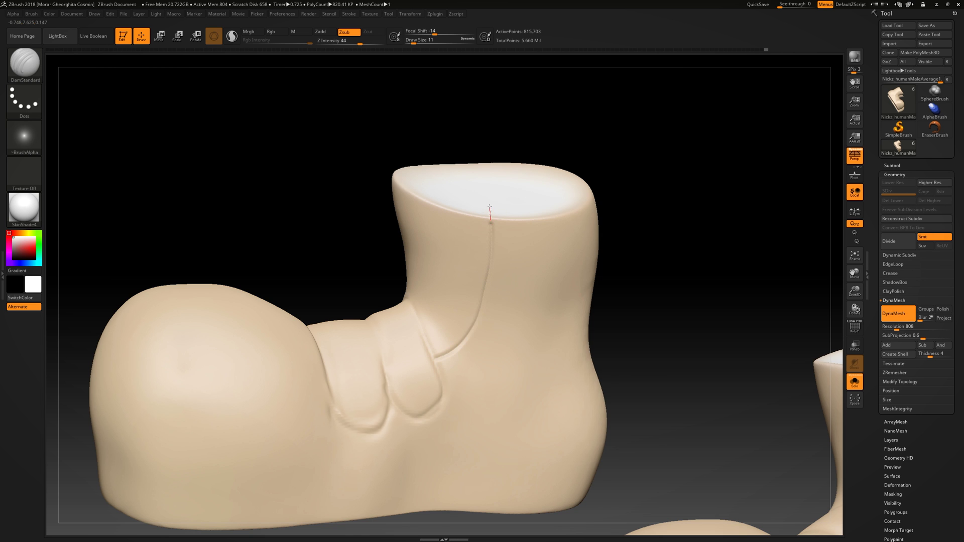
right_drag(489, 207, 434, 225)
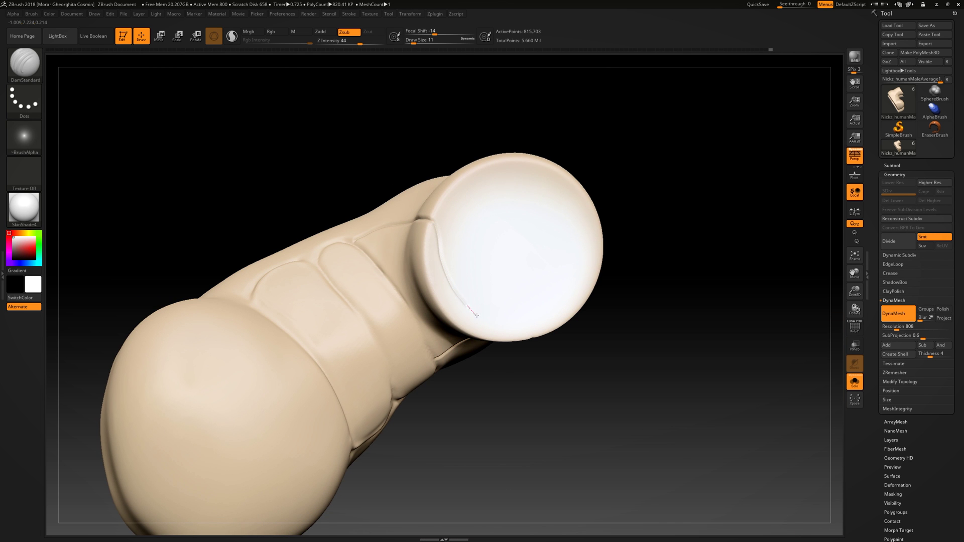
right_drag(533, 336, 493, 355)
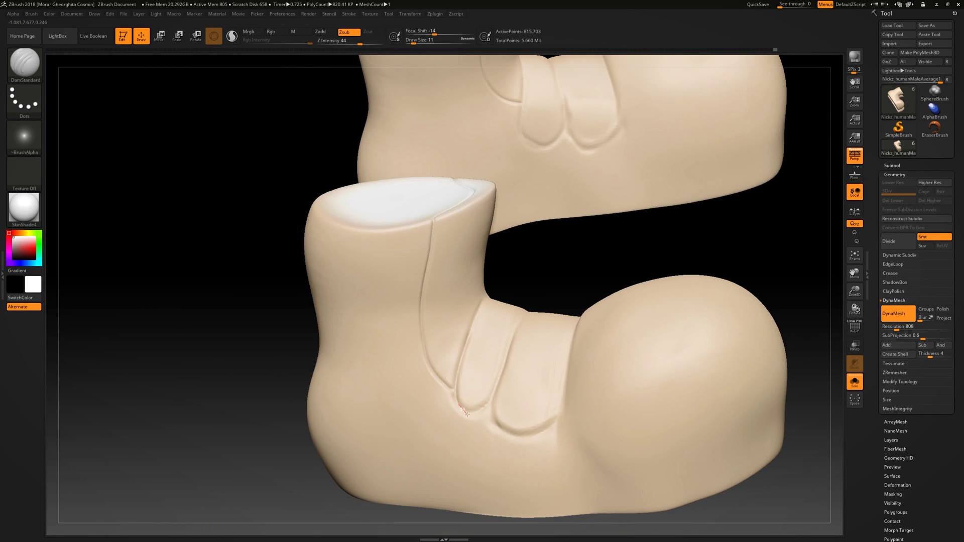
right_drag(494, 394, 461, 380)
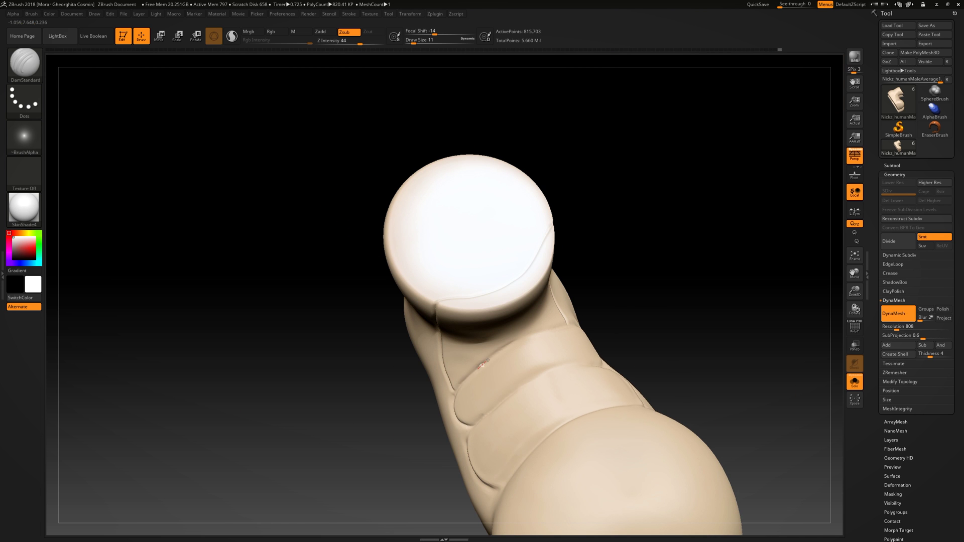
right_drag(546, 330, 441, 397)
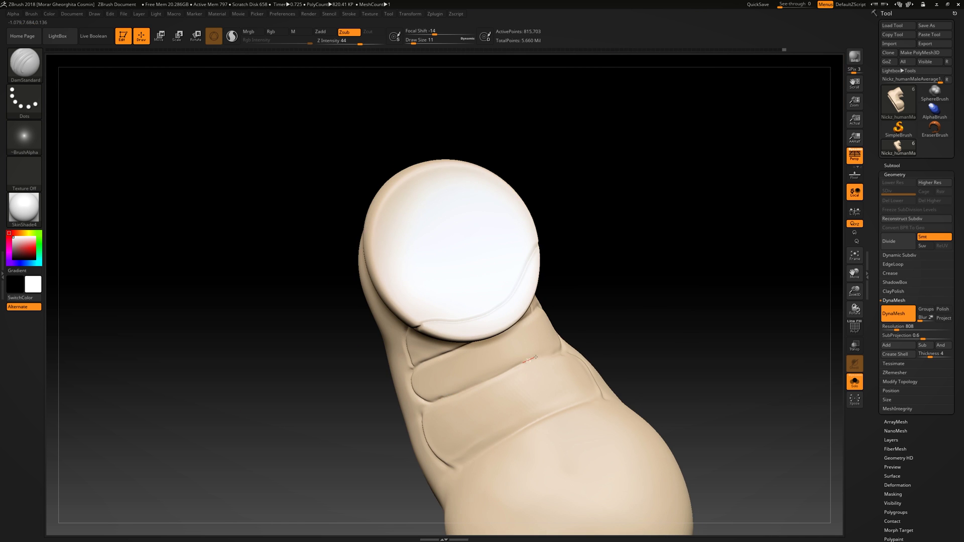
right_drag(535, 358, 417, 423)
right_drag(508, 381, 450, 417)
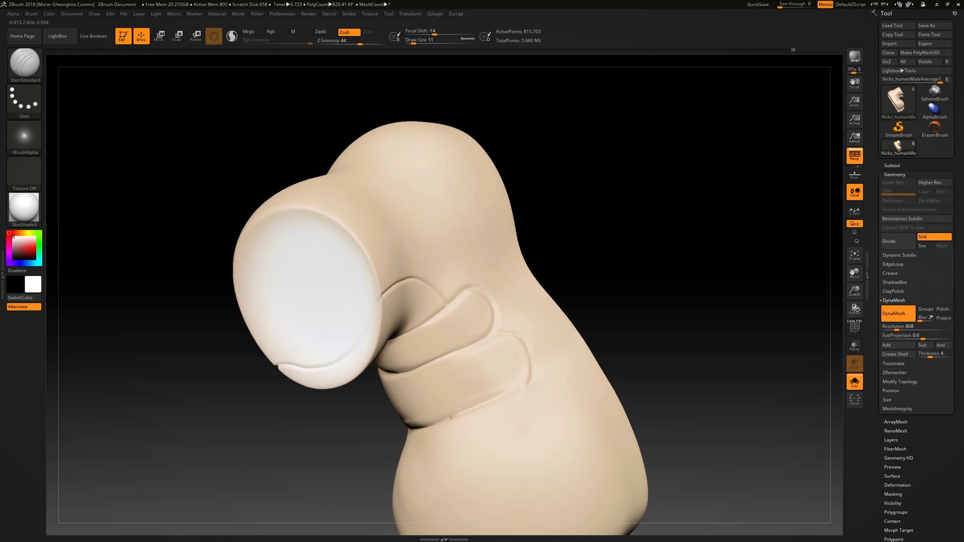
right_drag(515, 337, 492, 248)
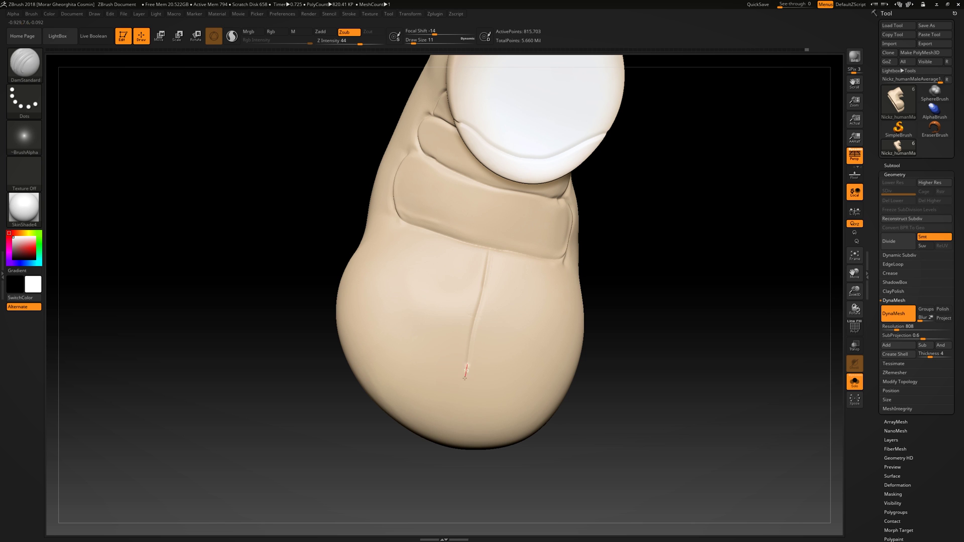
Step: Paint a mask over the bottom of both soles, then clear it
right_drag(449, 451, 505, 272)
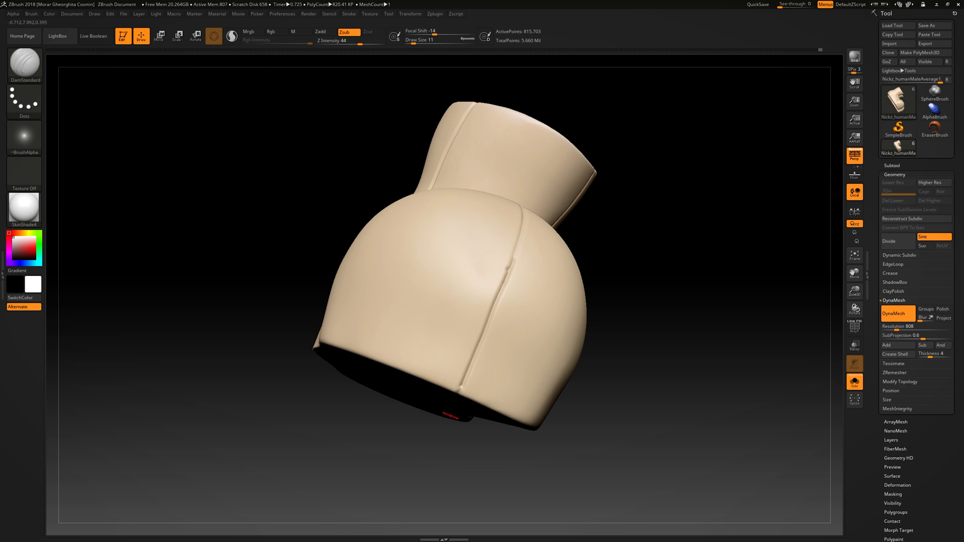
mouse_move(449, 415)
right_down()
mouse_move(482, 279)
mouse_move(574, 338)
mouse_move(581, 276)
mouse_move(456, 247)
right_up()
mouse_move(457, 248)
ctrl+mouse_down()
mouse_move(479, 385)
mouse_move(482, 369)
mouse_move(461, 372)
mouse_move(417, 256)
mouse_move(449, 216)
mouse_move(461, 217)
mouse_move(486, 239)
mouse_move(467, 248)
mouse_move(464, 312)
mouse_move(485, 352)
mouse_move(492, 264)
mouse_move(419, 307)
ctrl+mouse_up()
right_drag(477, 302, 453, 286)
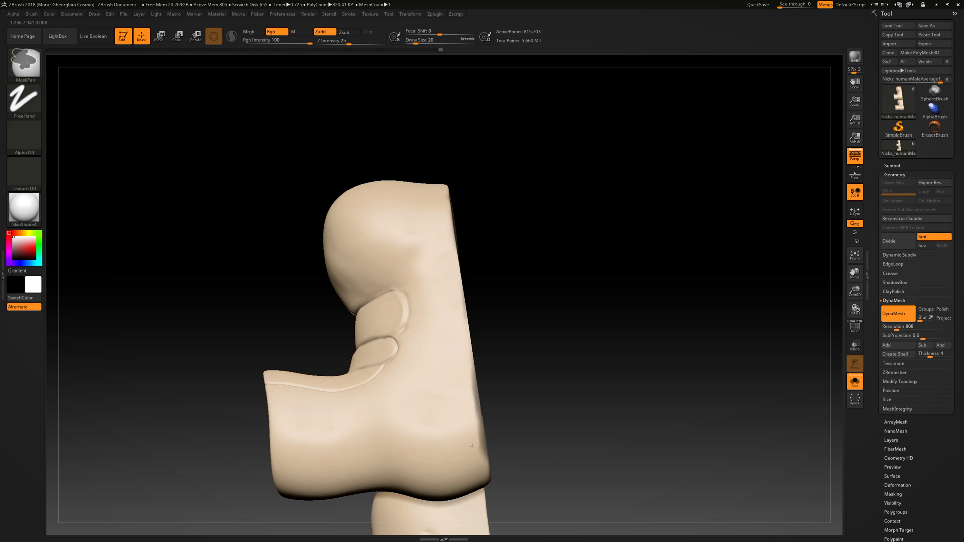
Step: Mask the boot undersides and Extract them into a thick sole piece from the Subtool menu
right_drag(477, 433, 417, 377)
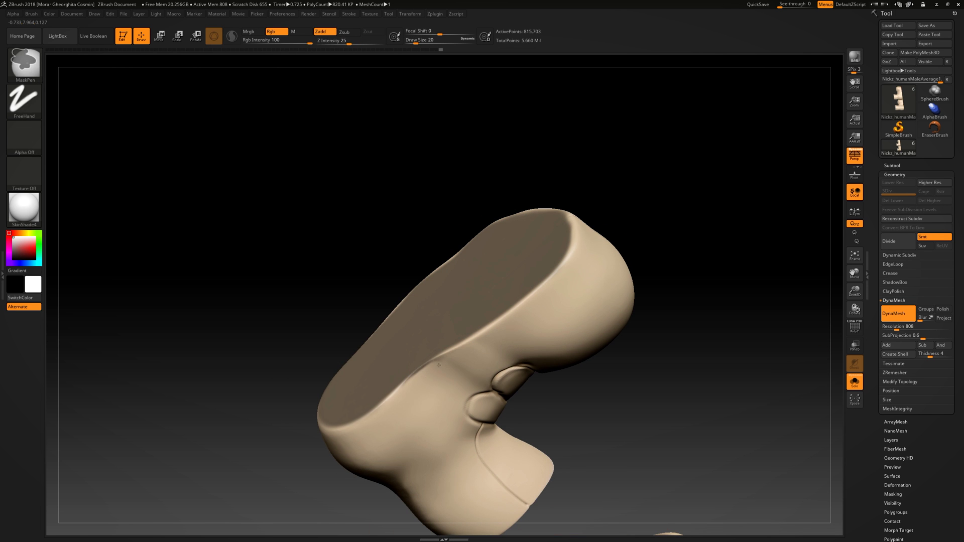
click(893, 494)
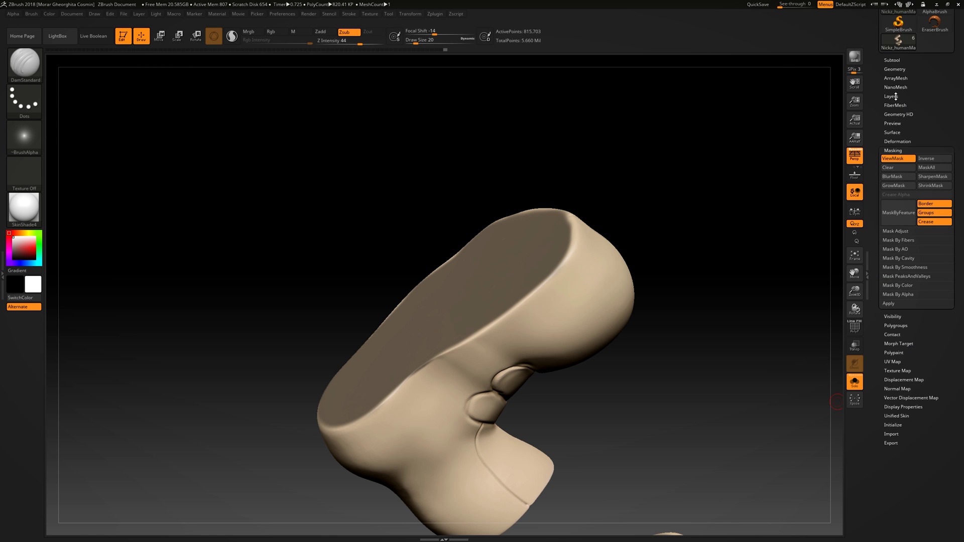
click(892, 60)
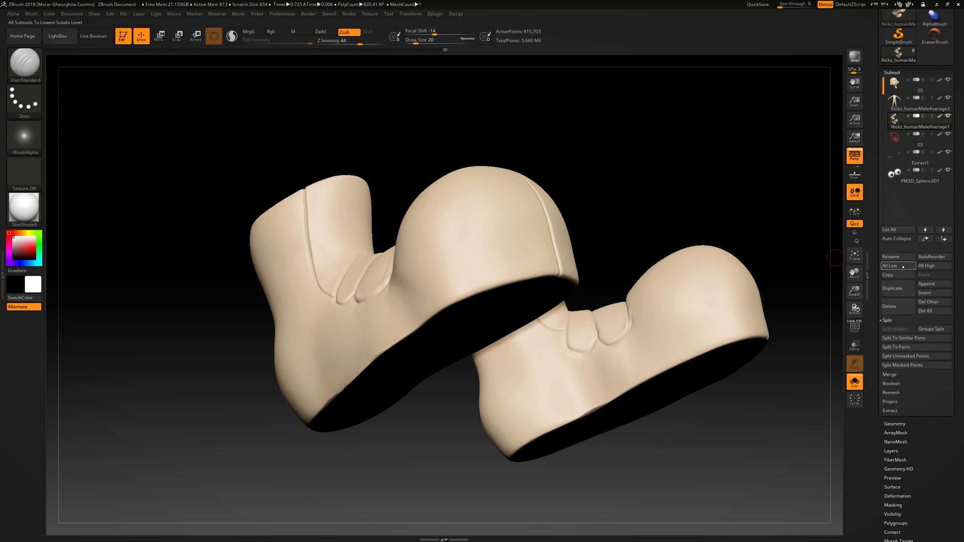
click(899, 347)
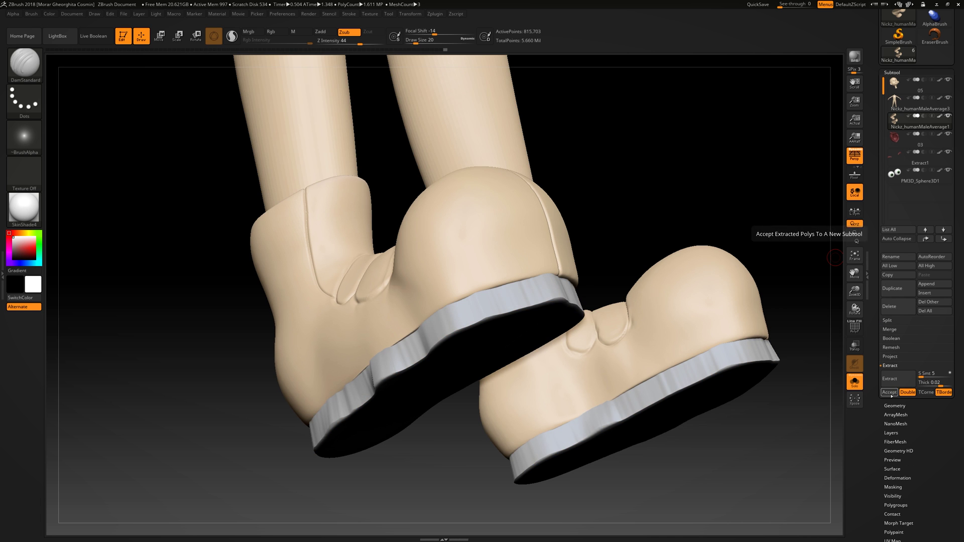
Step: Flatten the extracted soles into thinner slabs with the Transpose gizmo
shift+drag(592, 362, 641, 383)
key(w)
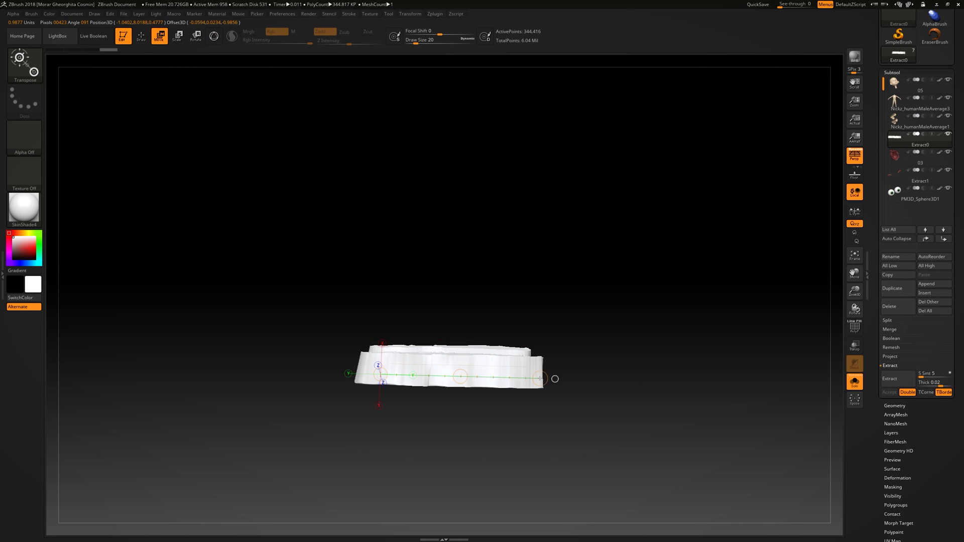
key(y)
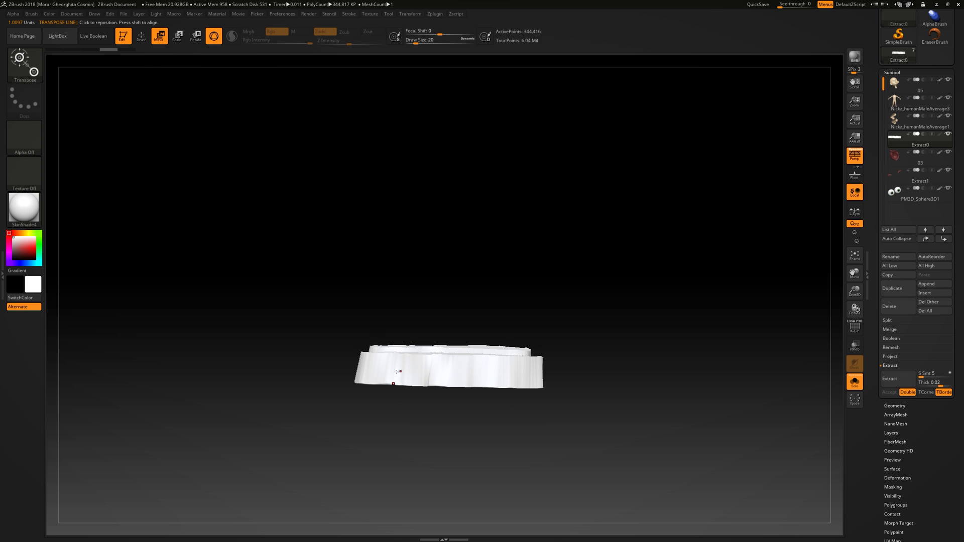
key(y)
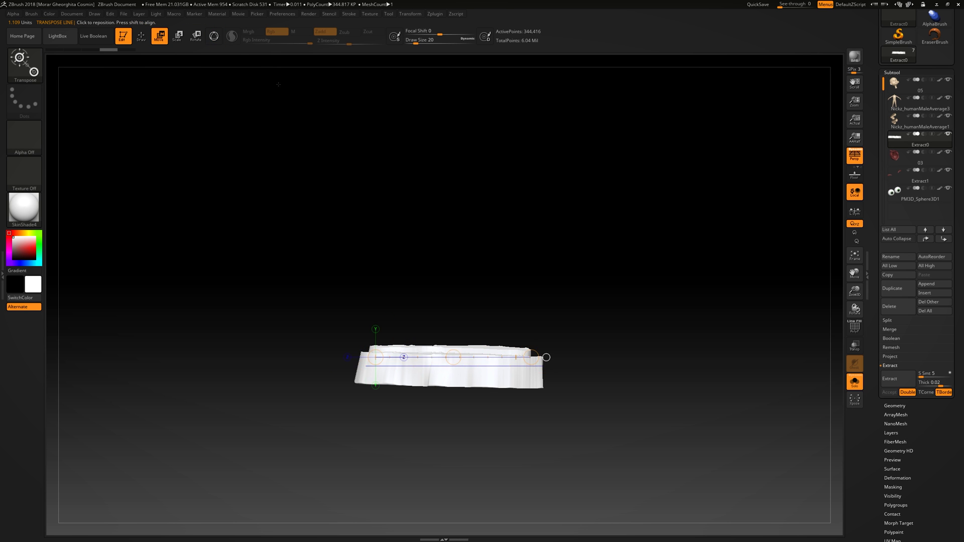
key(y)
drag(365, 397, 365, 391)
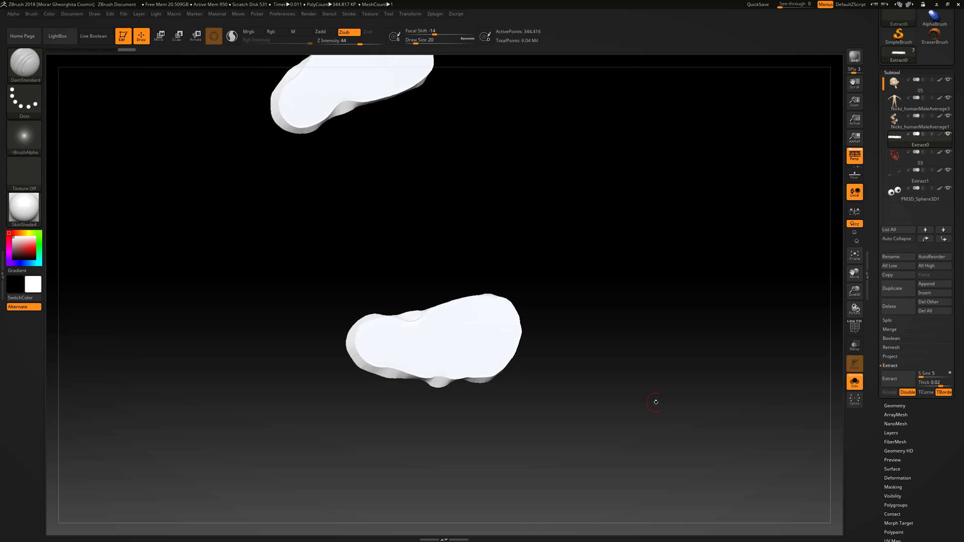
mouse_move(609, 389)
mouse_down()
mouse_move(677, 293)
mouse_move(483, 342)
mouse_move(637, 303)
mouse_move(577, 281)
mouse_move(482, 288)
mouse_up()
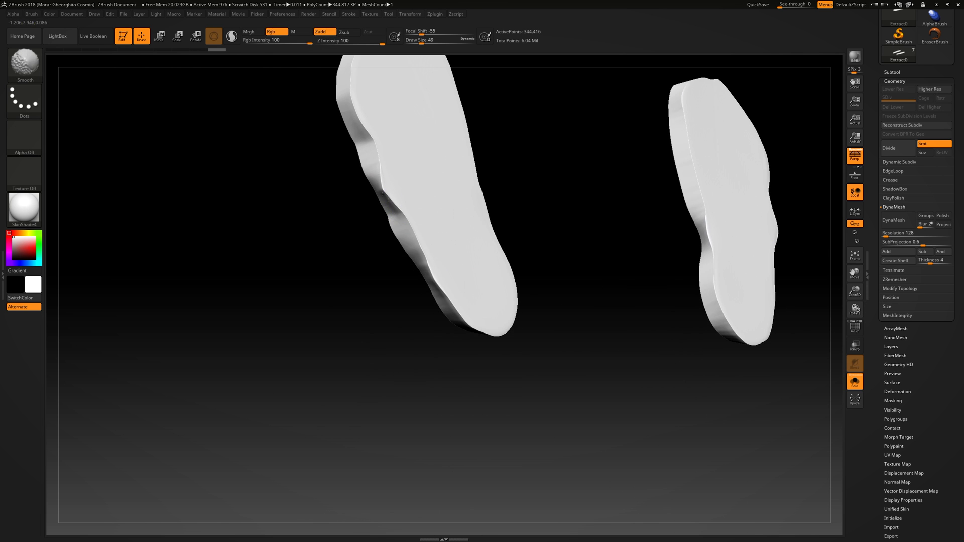
Step: Shape the left sole with Move, polish it with PolishHard, and run ZRemesher
key(b)
key(m)
key(v)
mouse_move(340, 287)
alt+mouse_down()
mouse_move(342, 249)
mouse_move(308, 217)
mouse_move(434, 171)
mouse_move(468, 133)
alt+mouse_up()
key(b)
key(p)
key(h)
click(895, 279)
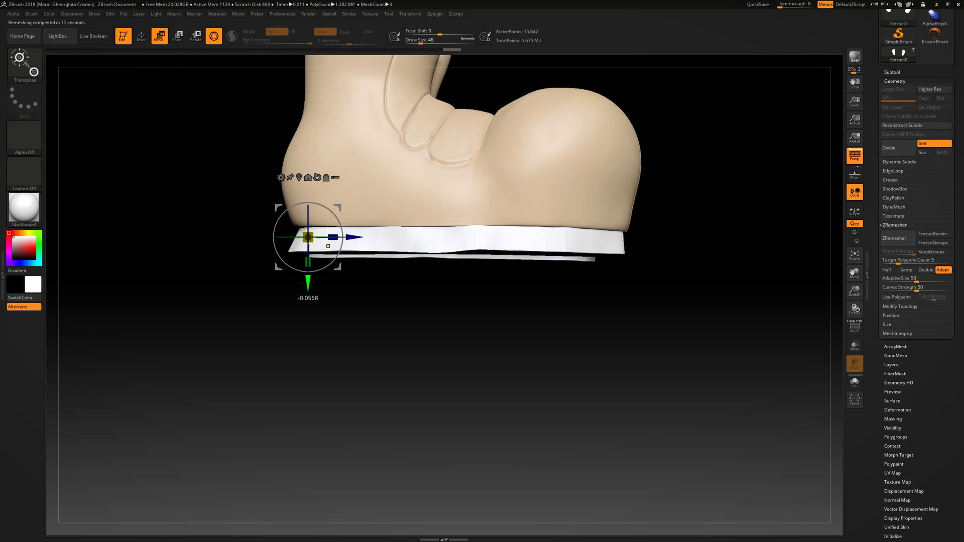
ctrl+right_drag(311, 281, 327, 265)
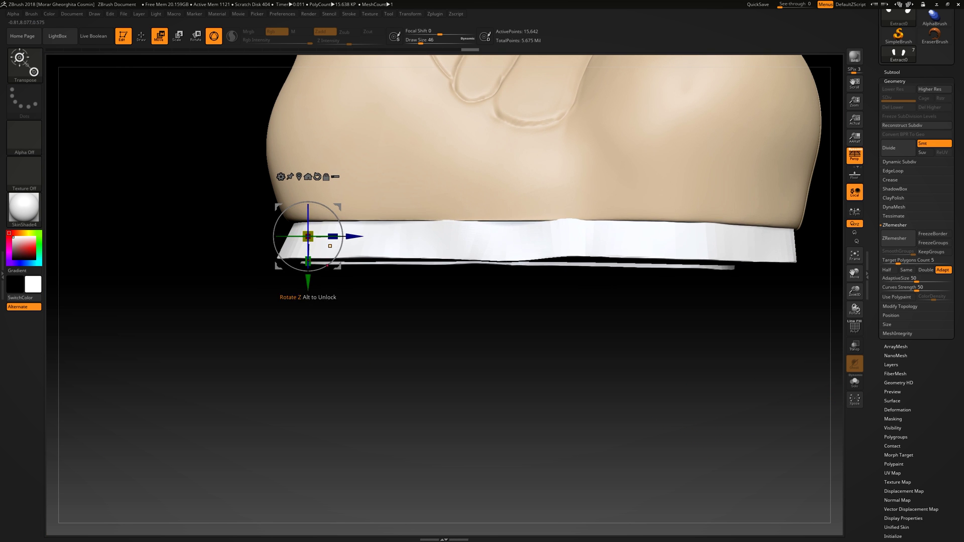
Step: Refine the sole edges with Move and PolishHard brushes, checking them from under the boots
key(q)
key(s)
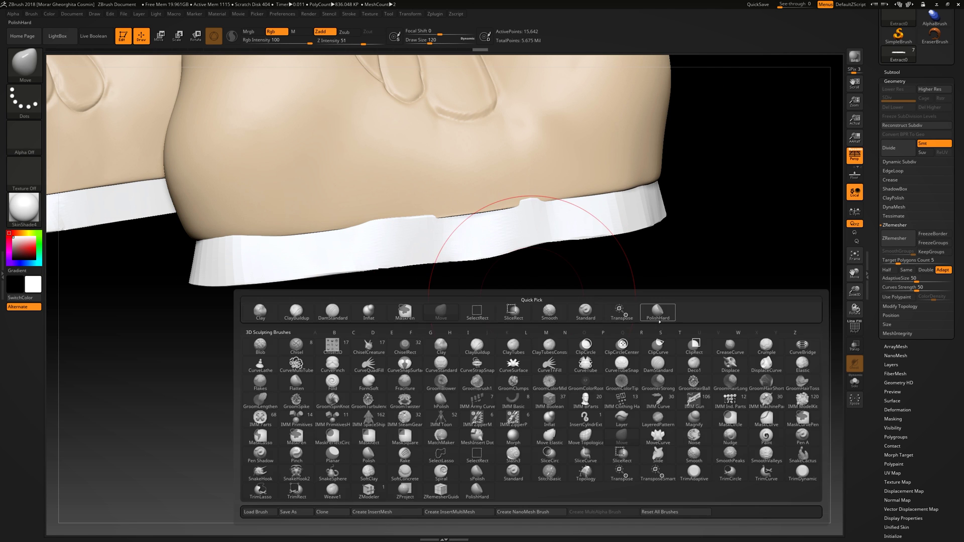
click(658, 311)
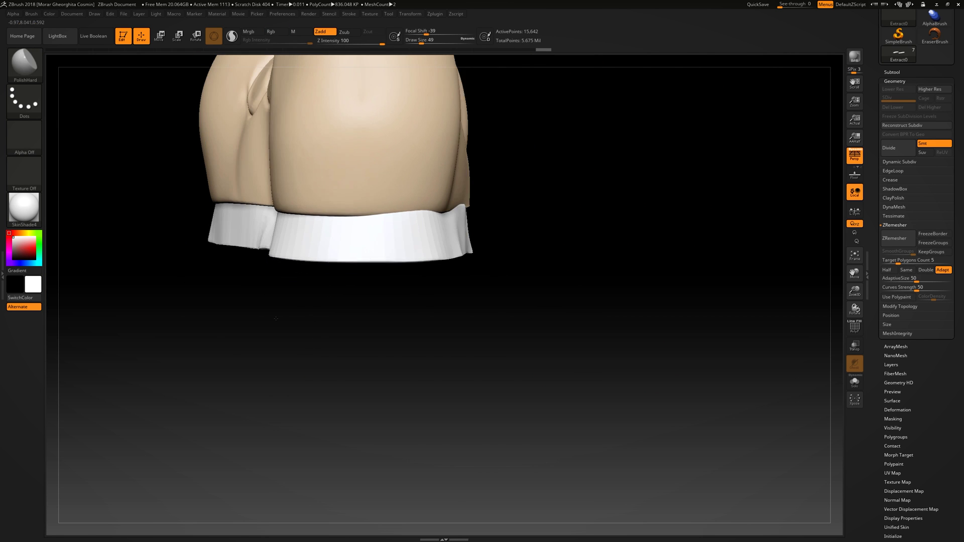
key(b)
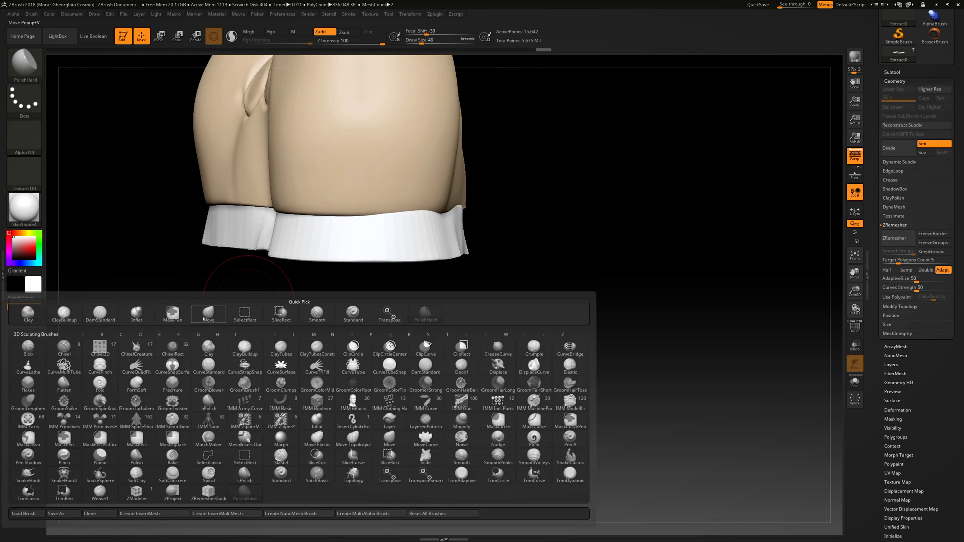
click(207, 314)
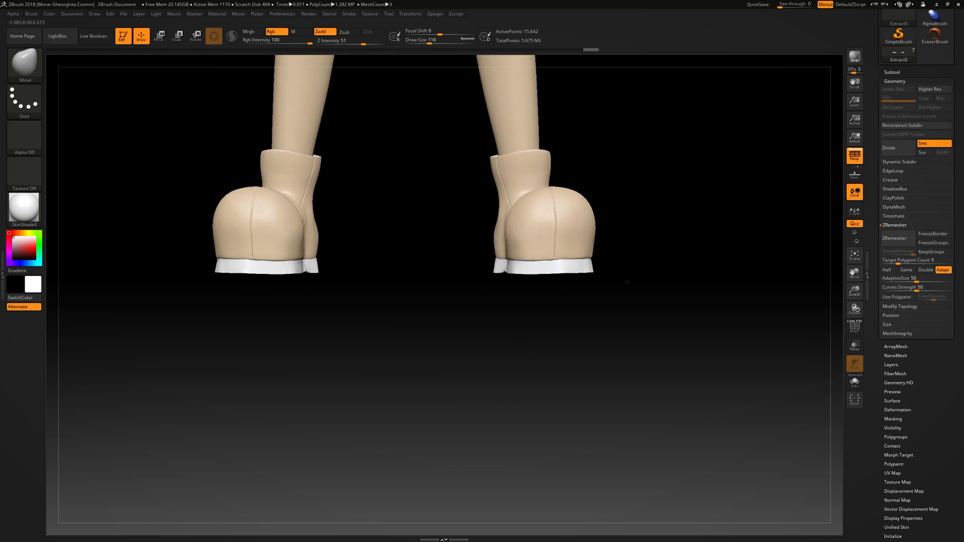
drag(627, 282, 414, 256)
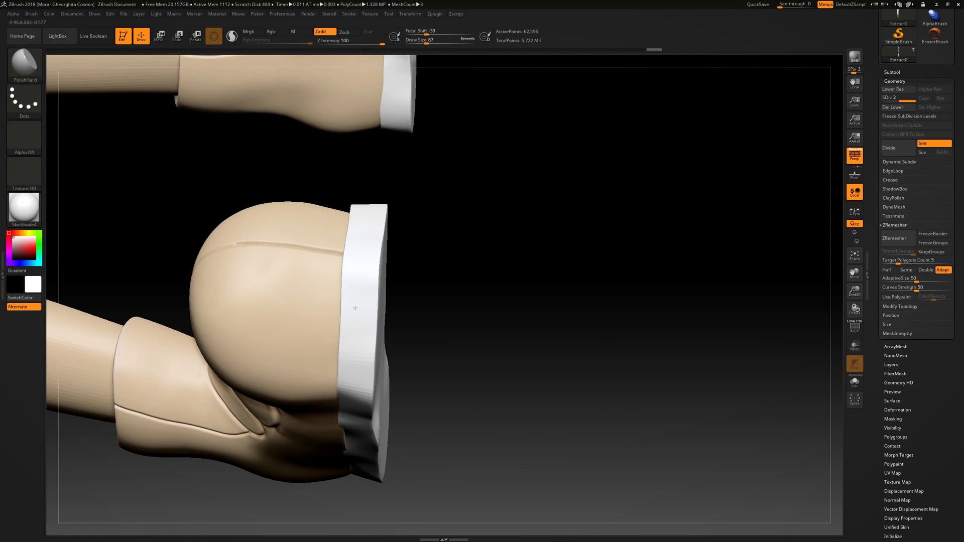
mouse_move(355, 307)
mouse_down()
mouse_move(349, 190)
mouse_move(306, 338)
mouse_move(451, 188)
mouse_up()
key(b)
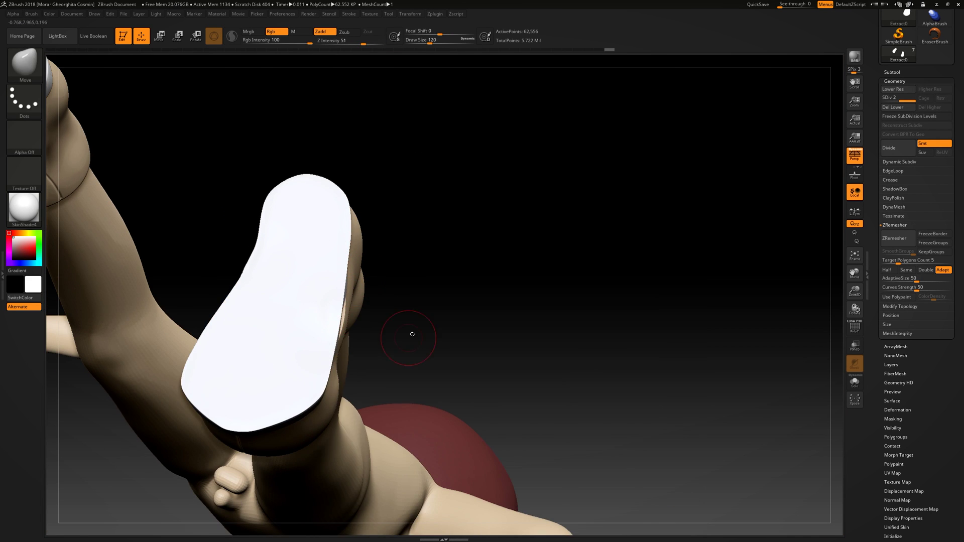
key(b)
key(p)
key(h)
mouse_move(491, 269)
mouse_down()
mouse_move(383, 323)
mouse_move(377, 301)
mouse_move(432, 295)
mouse_up()
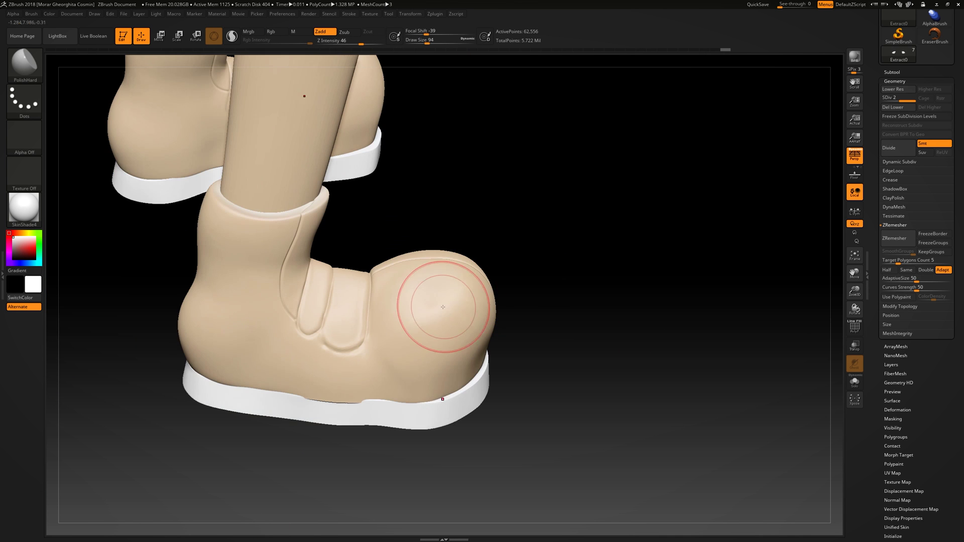
Step: Solo the boot subtool, inspect its underside and opening, then show all subtools again
alt+click(451, 308)
key(s)
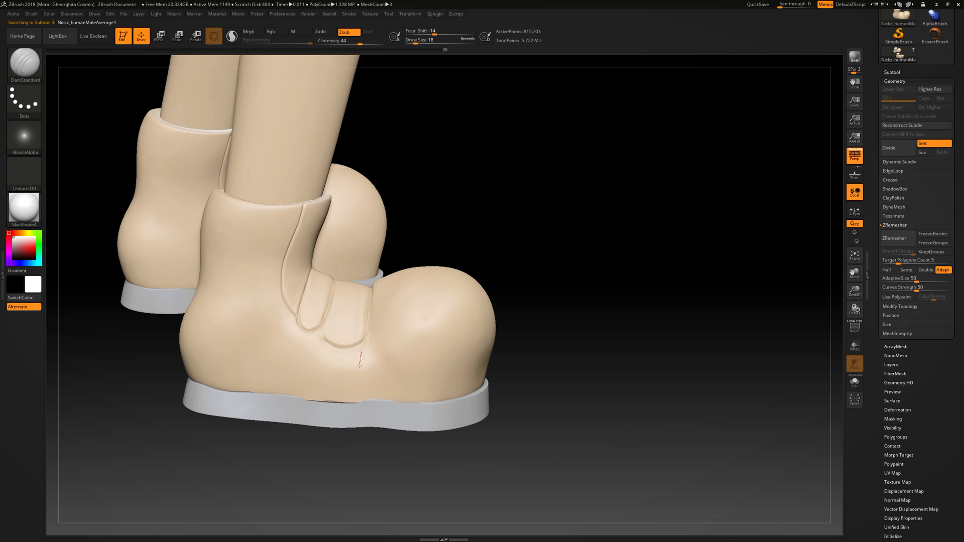
click(853, 381)
drag(552, 251, 467, 328)
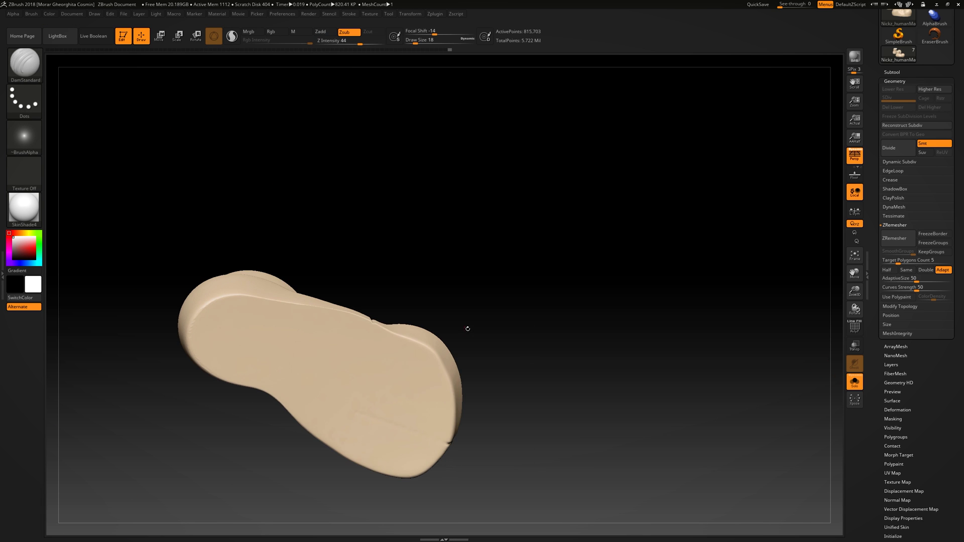
drag(347, 402, 326, 419)
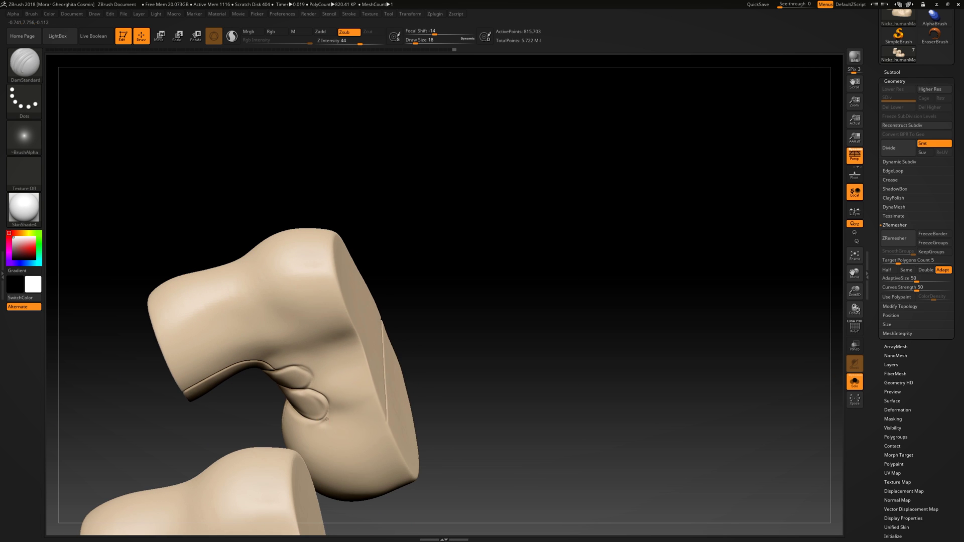
drag(387, 419, 459, 438)
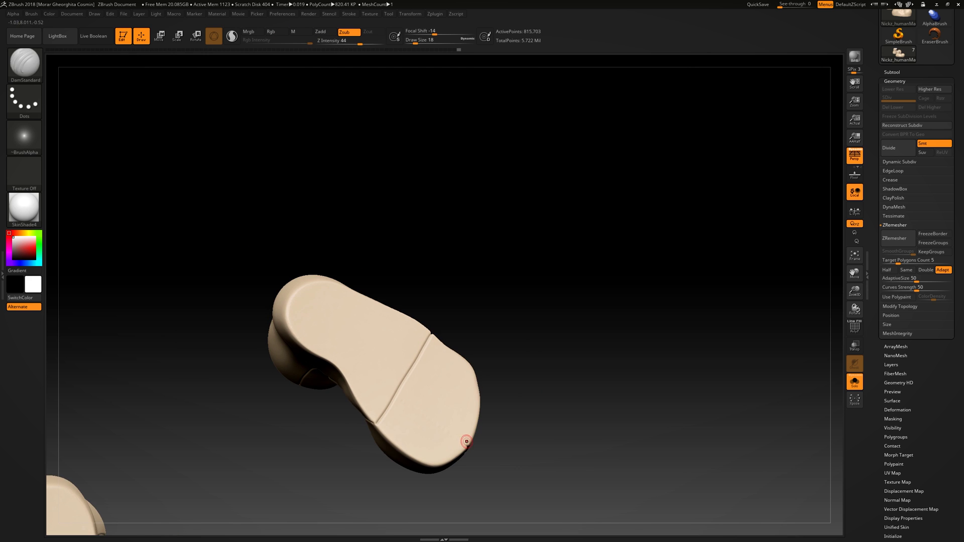
drag(420, 407, 394, 246)
drag(363, 386, 456, 252)
drag(321, 325, 423, 247)
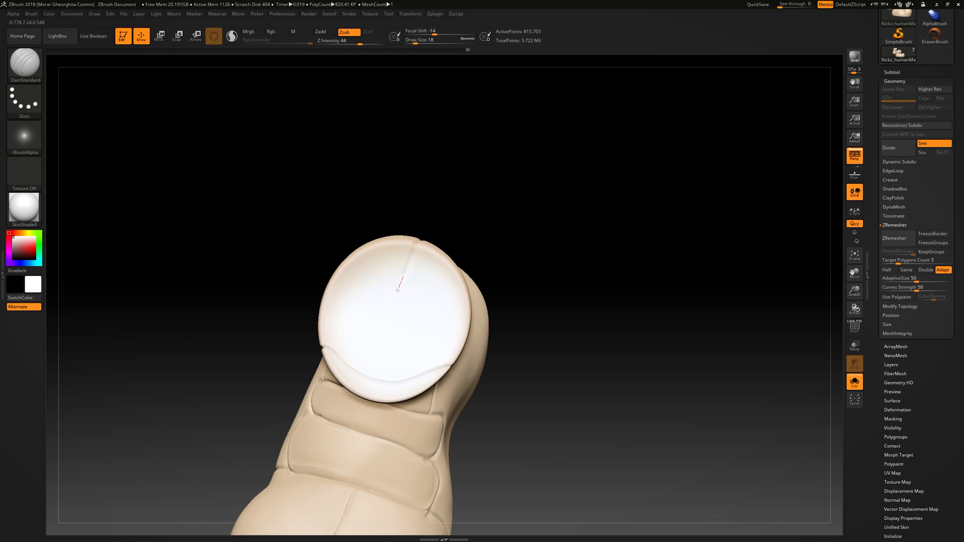
click(854, 382)
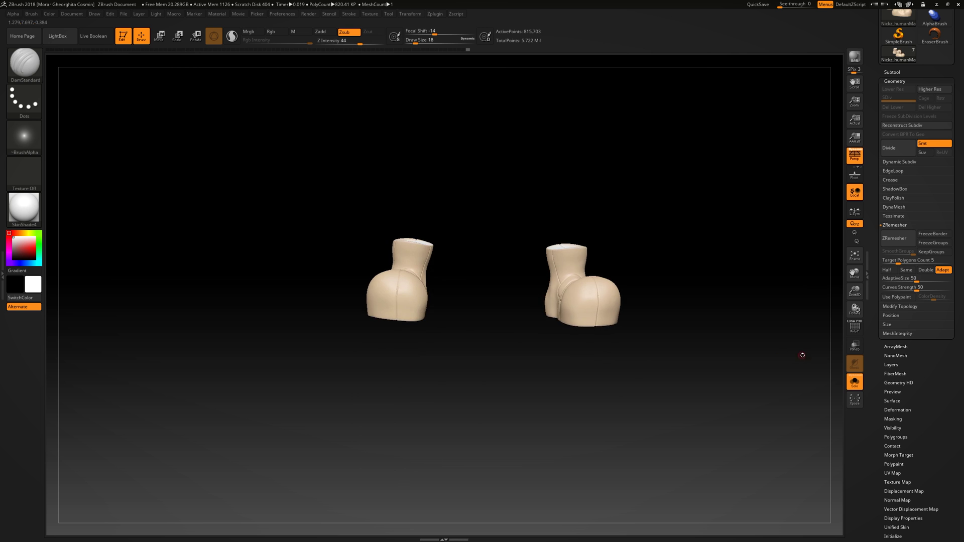
Step: Send the boots subtool to the PolyGroupIt plugin from the Zplugin menu
drag(800, 355, 712, 372)
drag(948, 377, 948, 471)
click(434, 13)
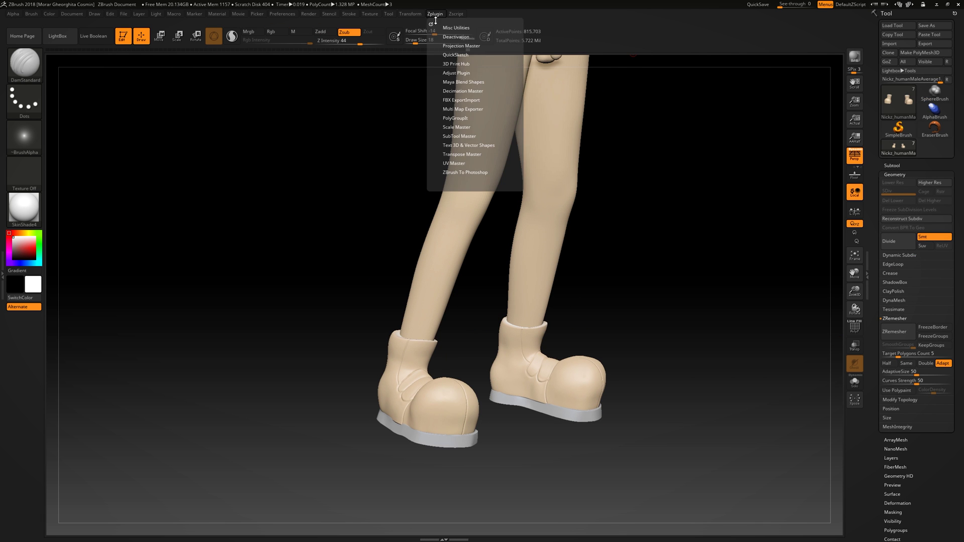
click(432, 19)
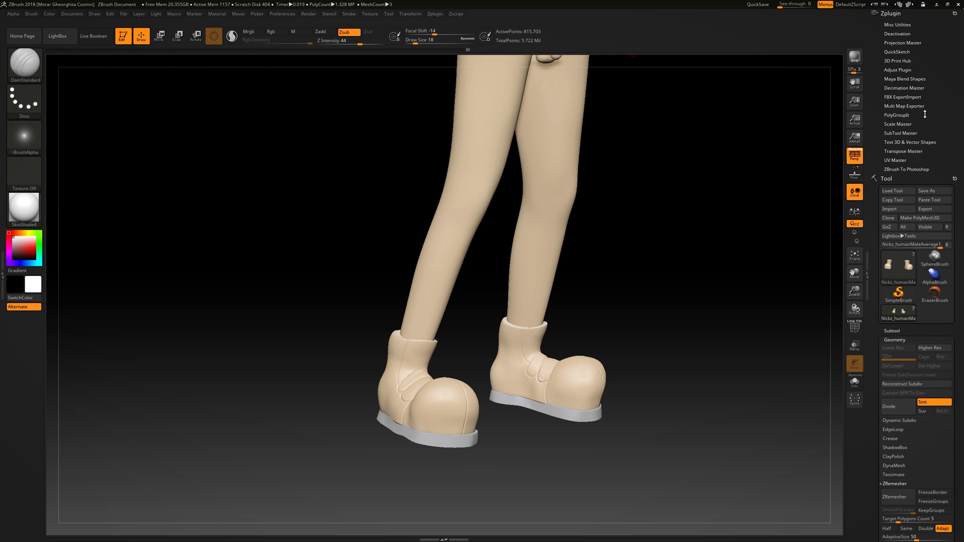
click(896, 115)
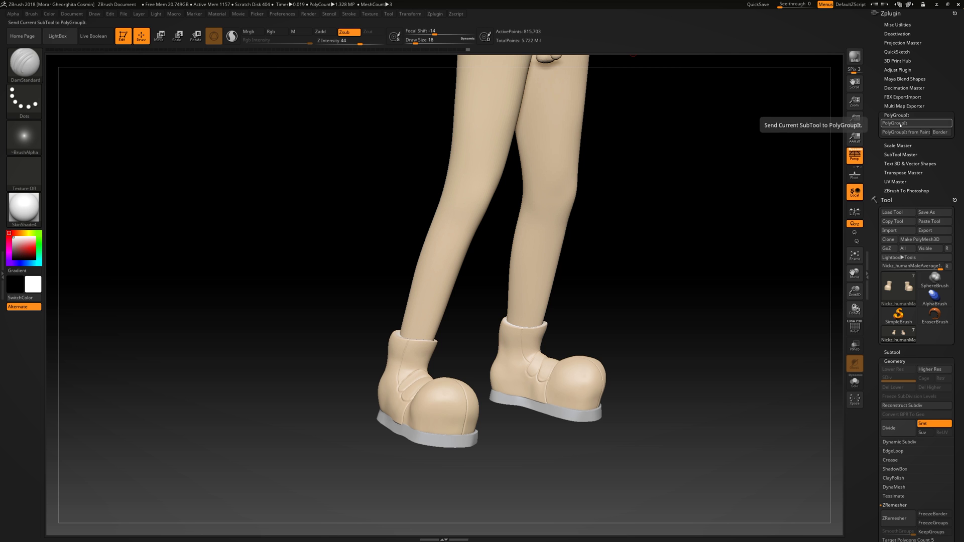
click(900, 123)
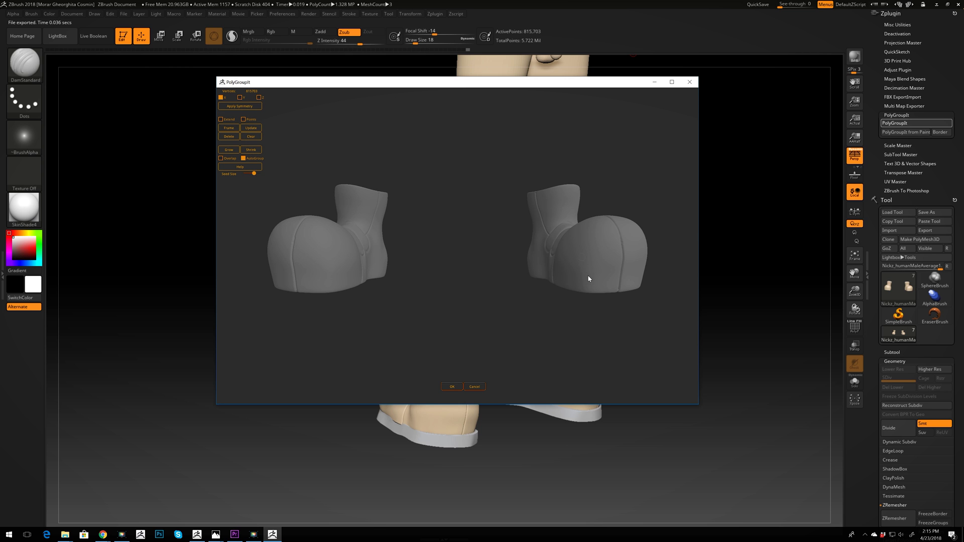
Step: Seed a polygroup on the upper strap, accept the groups, and isolate the boots
click(722, 257)
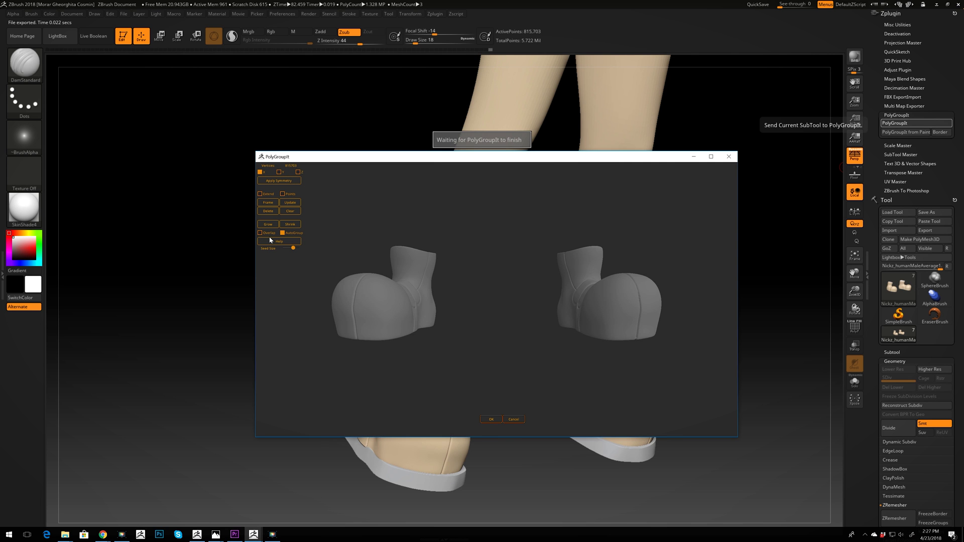
drag(299, 241, 508, 308)
click(406, 306)
click(491, 419)
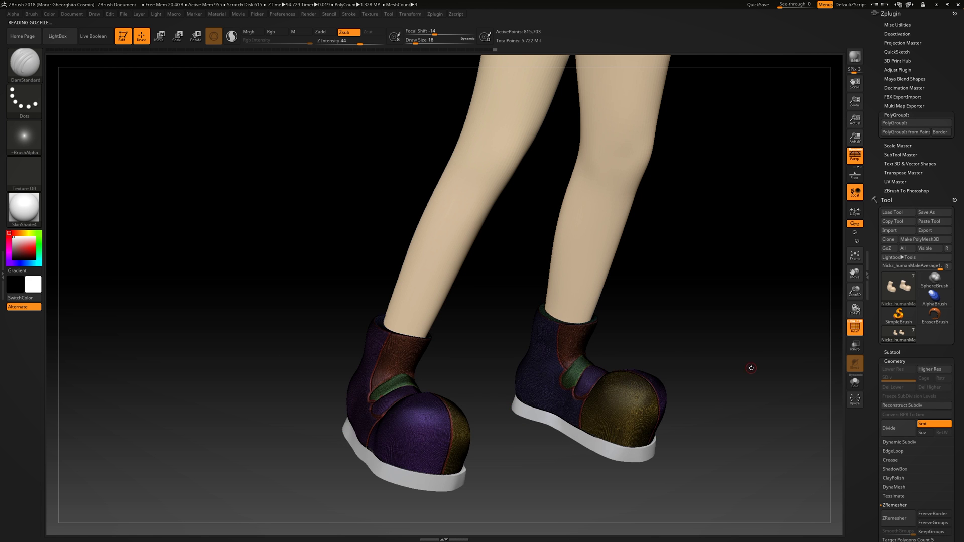
click(859, 384)
Step: From below, polish the sole's lower-left and central seams with the PolishHard brush
drag(783, 386, 746, 319)
key(shift+f)
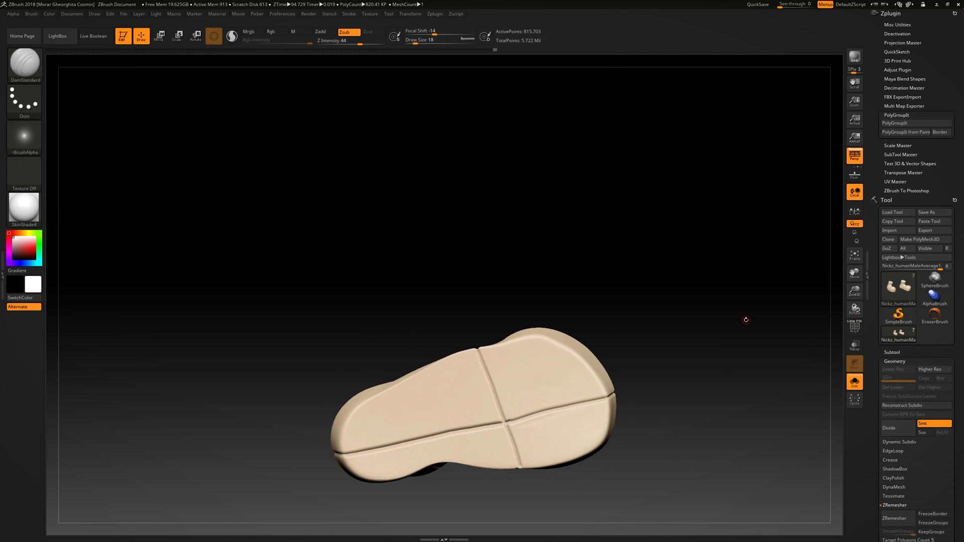
key(b)
key(p)
key(h)
drag(511, 408, 373, 449)
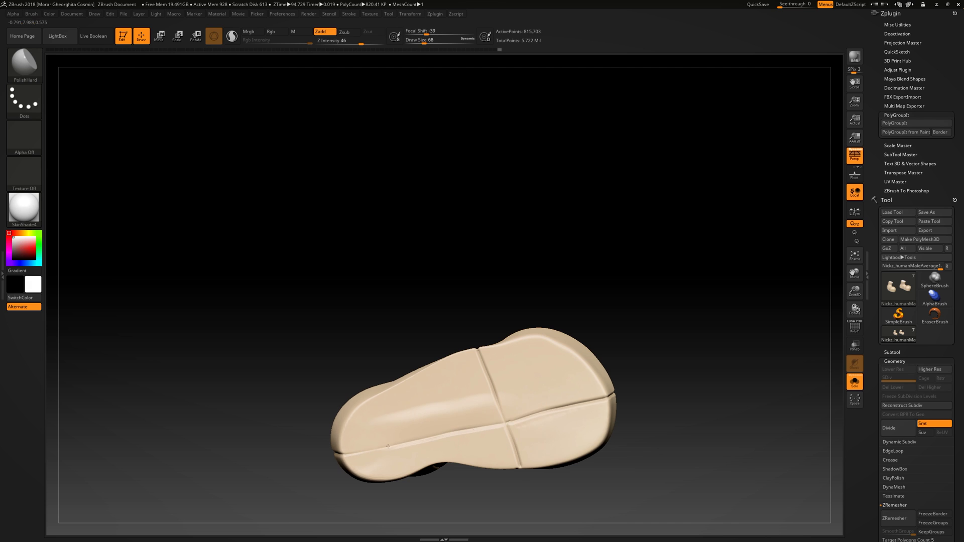
drag(495, 437, 387, 444)
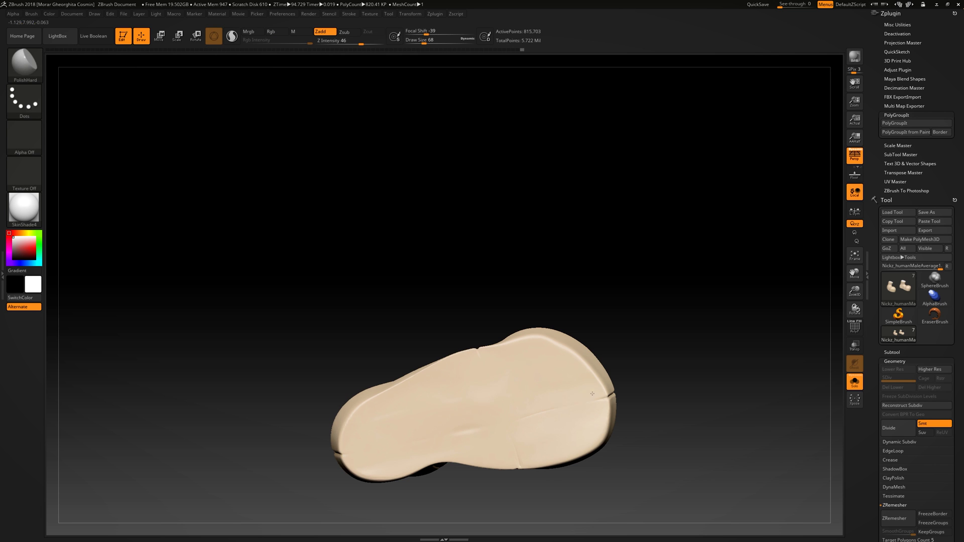
Step: Restore the polygroup colours and rectangle-hide the boot geometry above the sole
right_drag(504, 390, 763, 393)
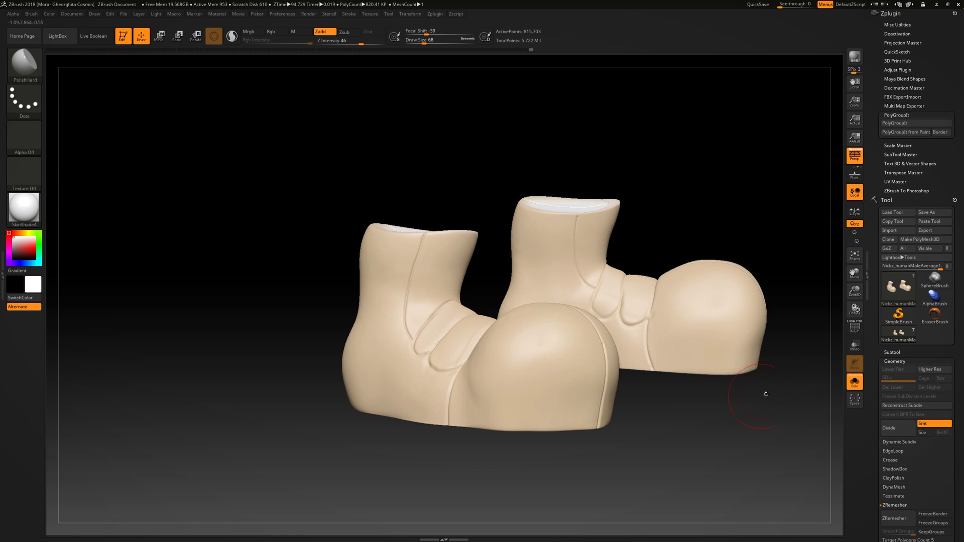
key(shift+f)
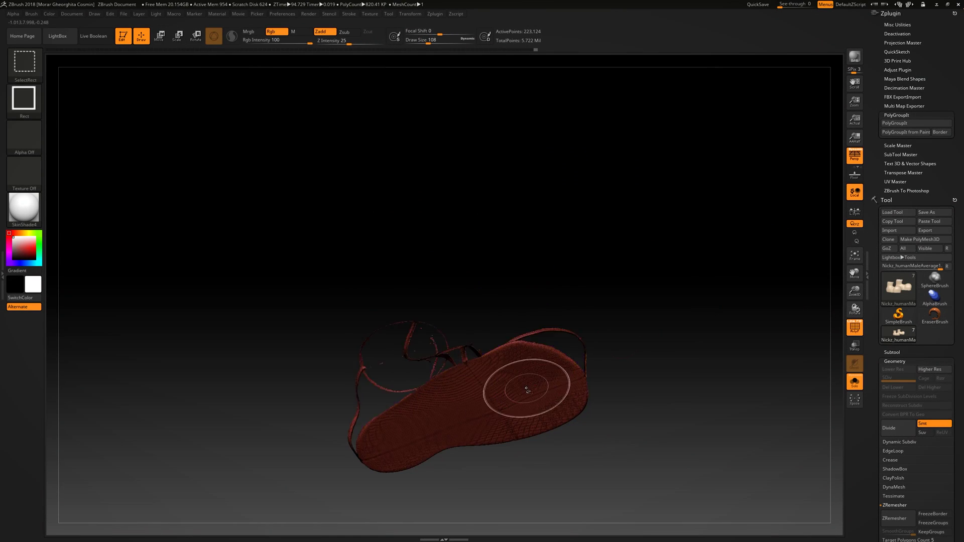
ctrl+alt+shift+drag(207, 185, 709, 362)
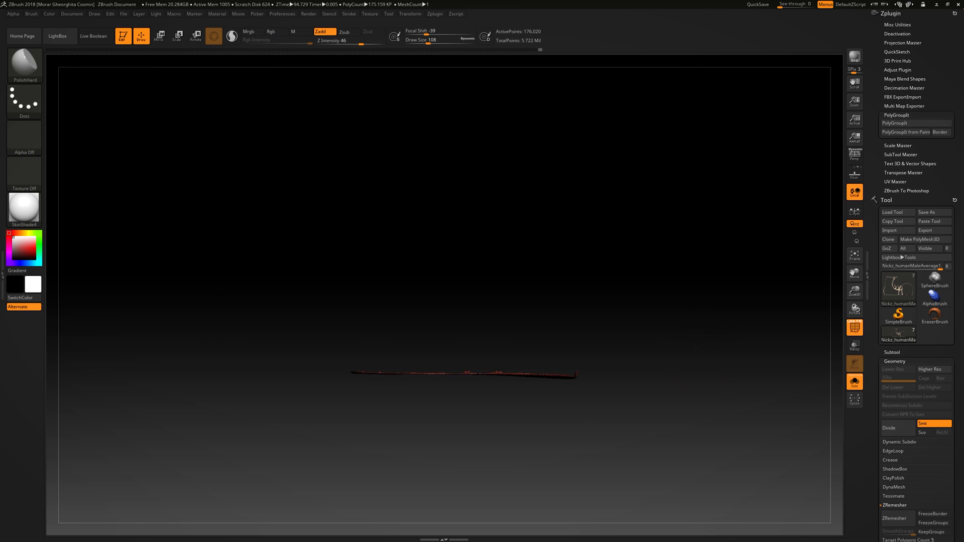
ctrl+alt+shift+drag(611, 336, 632, 354)
Step: Lasso-hide the remaining sole pieces so only the boot upper stays visible
click(24, 98)
mouse_move(405, 370)
ctrl+alt+shift+mouse_down()
mouse_move(346, 301)
mouse_move(405, 370)
ctrl+alt+shift+mouse_up()
mouse_move(405, 366)
ctrl+alt+shift+mouse_down()
mouse_move(382, 326)
mouse_move(405, 366)
ctrl+alt+shift+mouse_up()
ctrl+alt+shift+drag(446, 336, 455, 359)
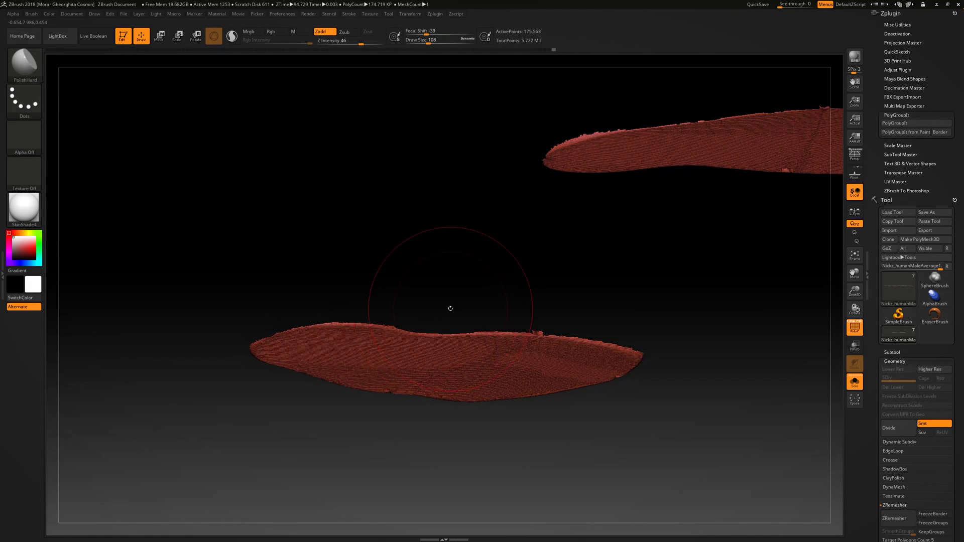
mouse_move(494, 324)
ctrl+alt+shift+mouse_down()
mouse_move(505, 338)
mouse_move(532, 337)
ctrl+alt+shift+mouse_up()
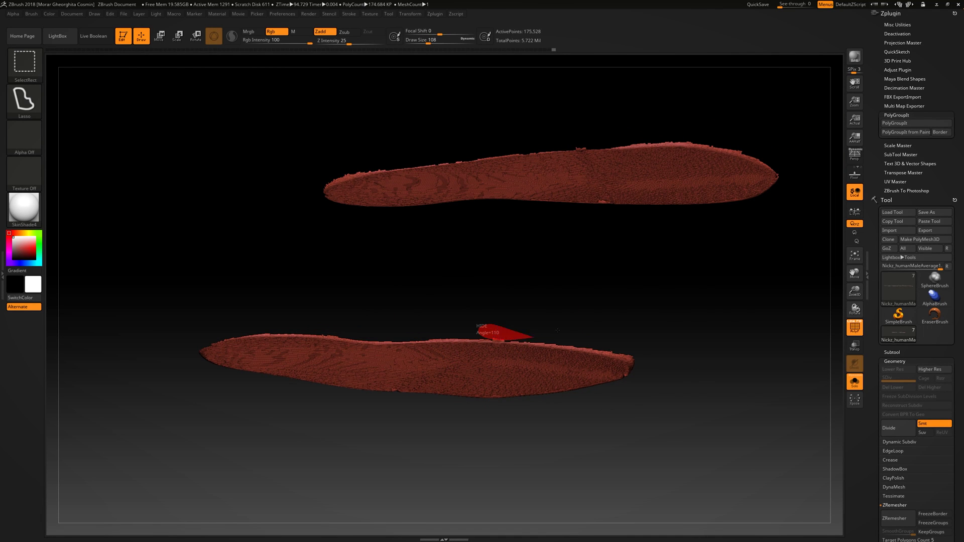
drag(653, 452, 603, 432)
mouse_move(509, 249)
ctrl+alt+shift+mouse_down()
mouse_move(540, 224)
mouse_move(531, 234)
ctrl+alt+shift+mouse_up()
drag(652, 151, 602, 161)
ctrl+alt+shift+drag(421, 274, 381, 301)
drag(577, 281, 452, 351)
drag(502, 301, 654, 329)
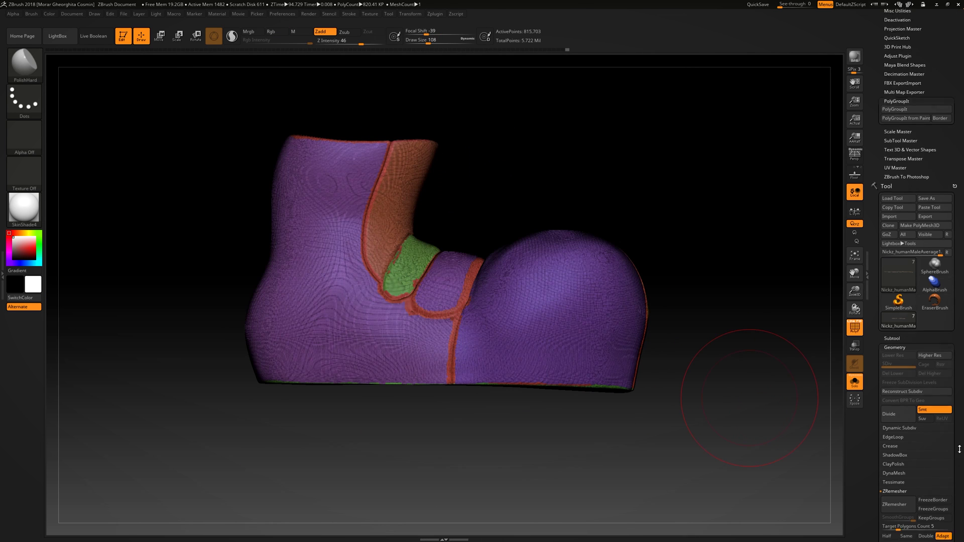
scroll(960, 421, down, 5)
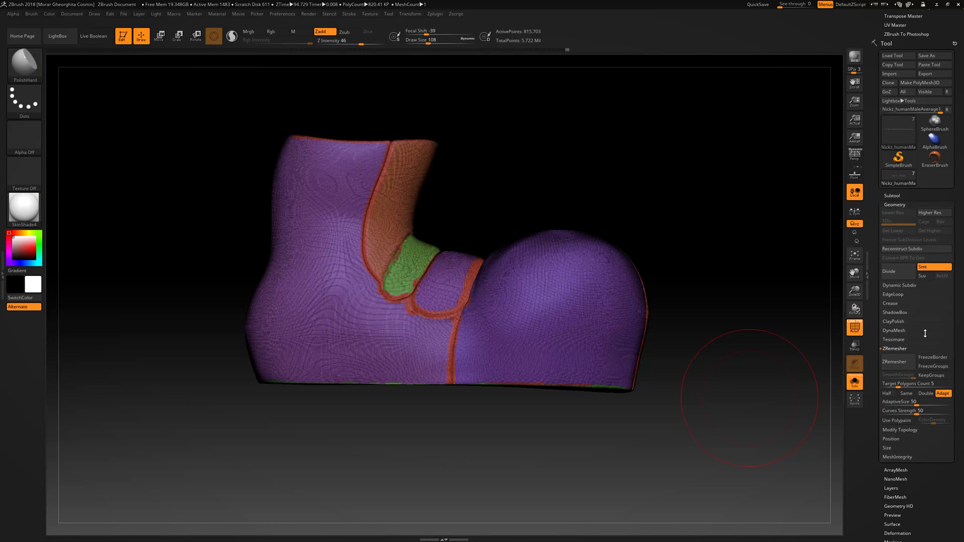
scroll(900, 409, down, 1)
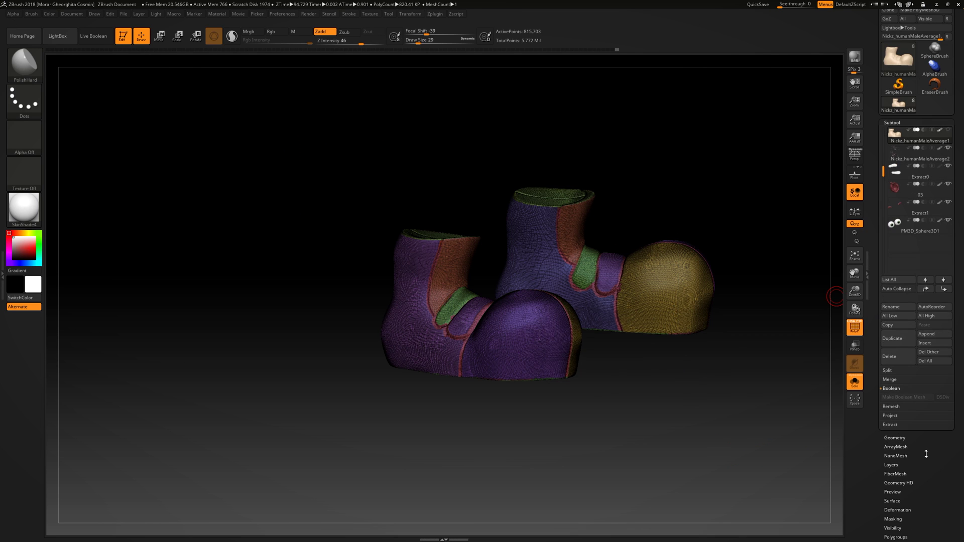
Step: Apply Edge Loop Panel Loops to give each boot polygroup a bordered panel
click(892, 221)
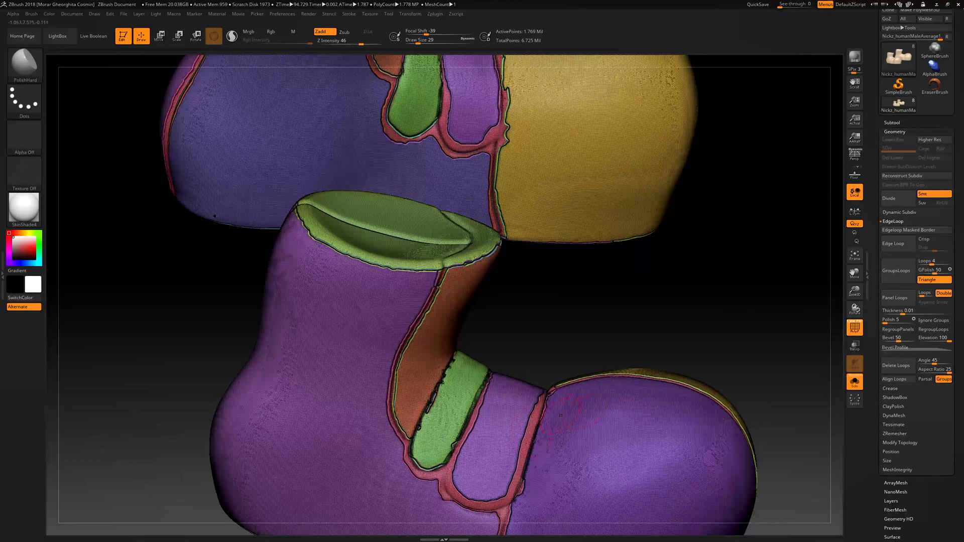
key(ctrl+shift)
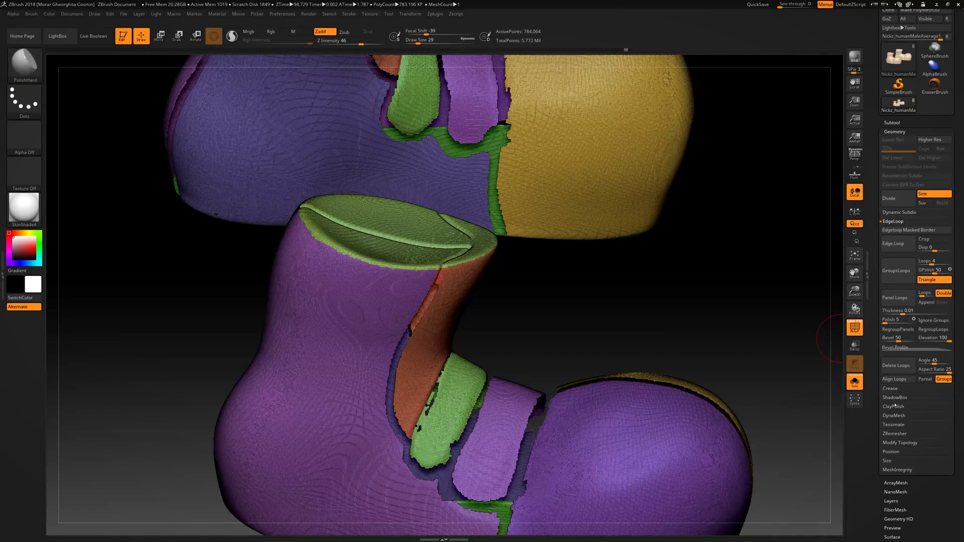
click(900, 442)
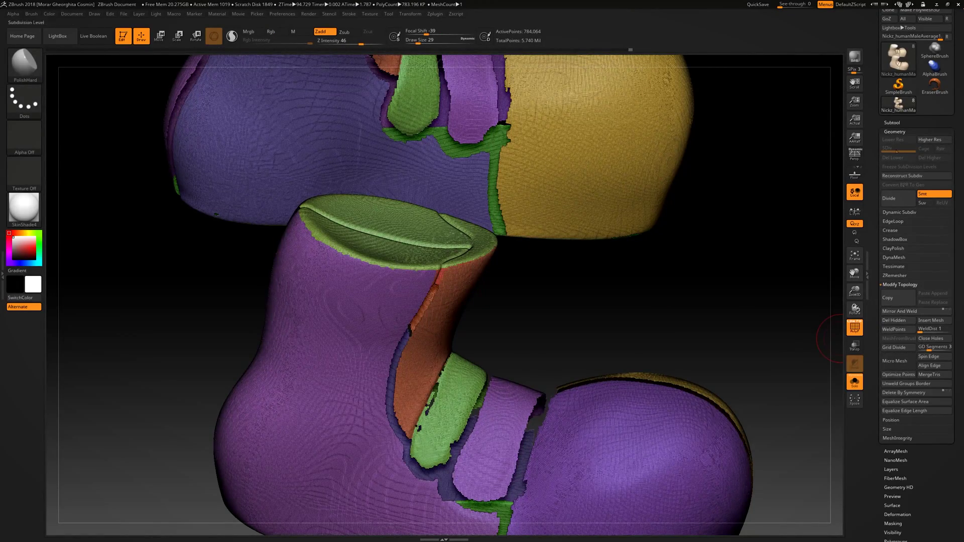
click(892, 222)
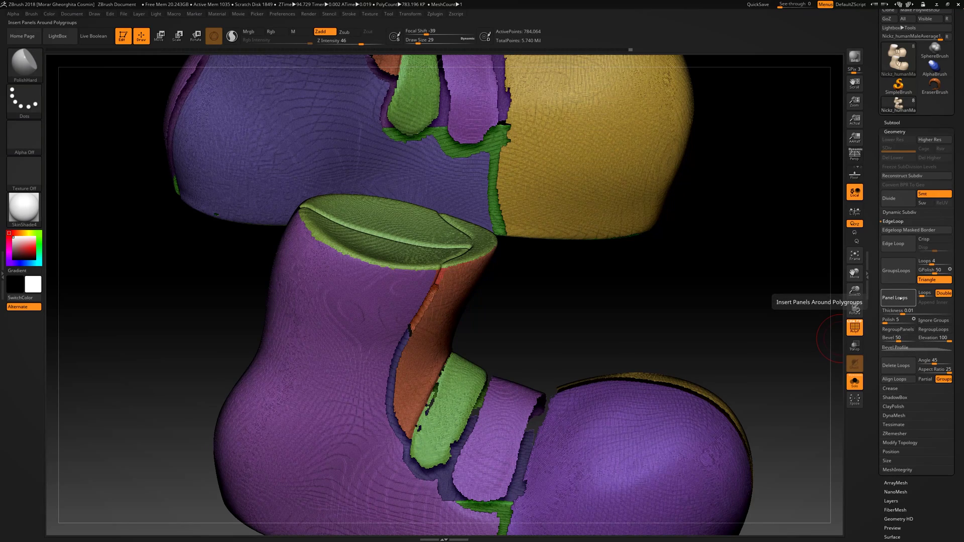
click(895, 297)
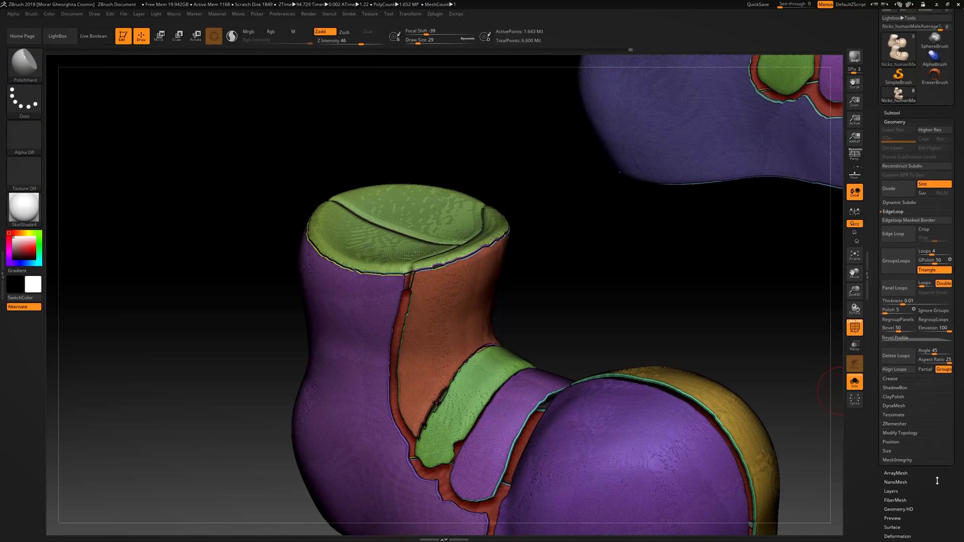
Step: Regroup the separated panel pieces with Polygroups Auto Groups
scroll(927, 439, down, 5)
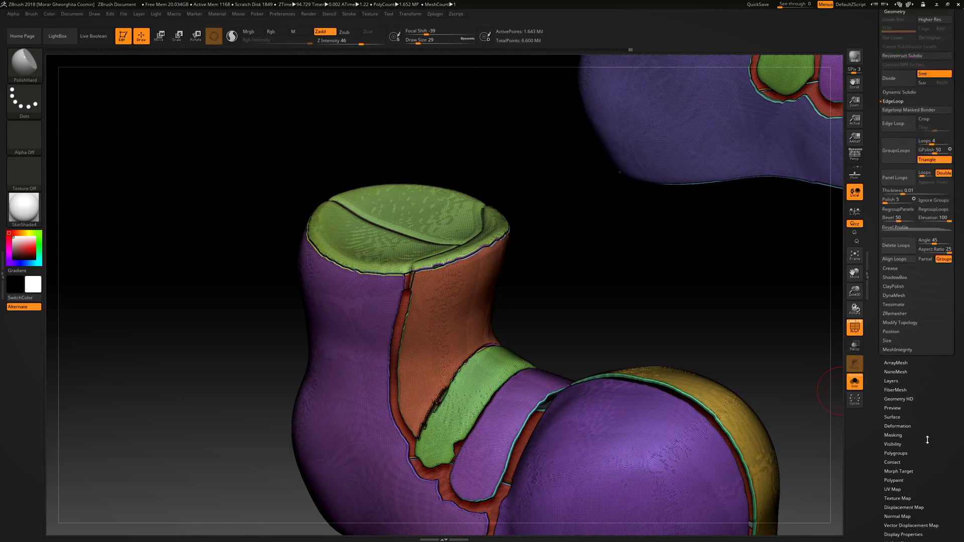
click(895, 453)
click(895, 355)
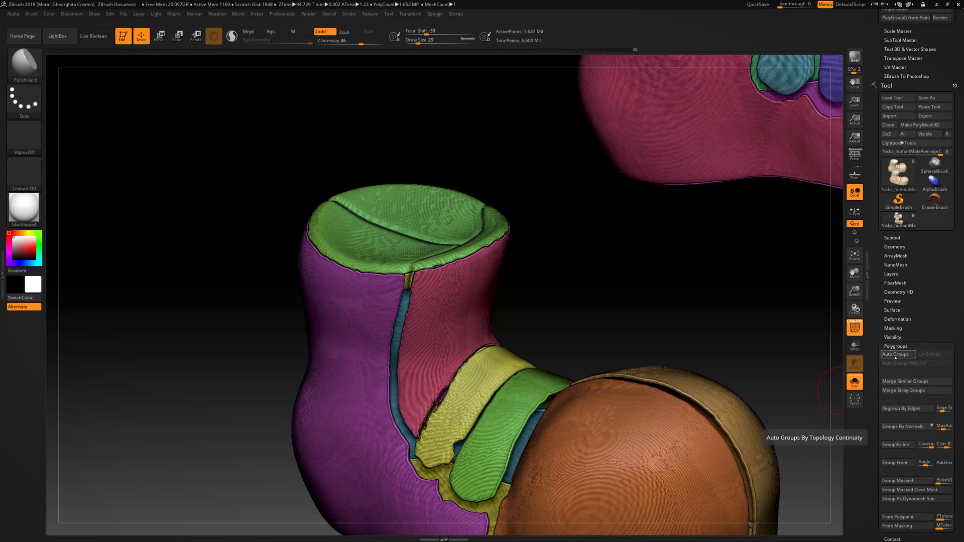
Step: Run ZRemesher on the panelled boot
click(894, 247)
click(896, 337)
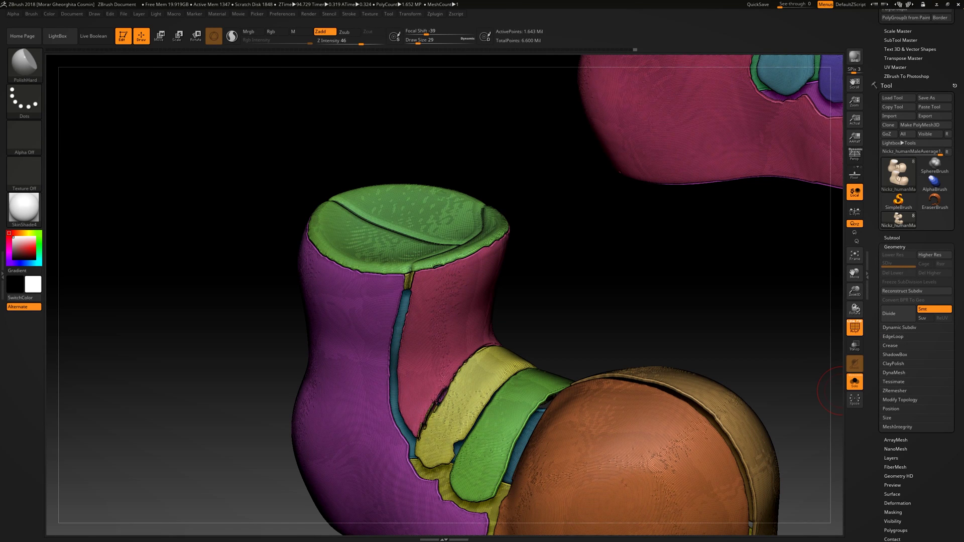
click(899, 390)
click(900, 405)
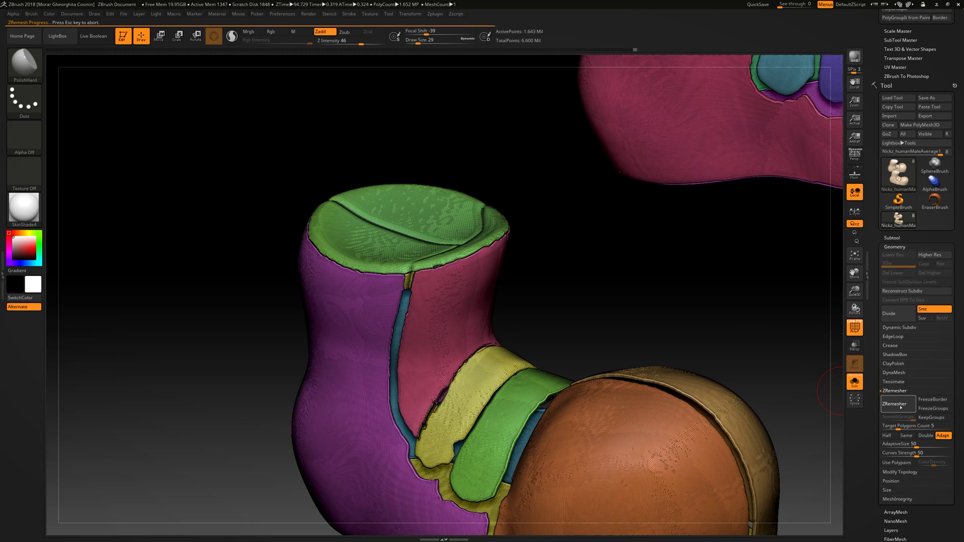
Step: Orbit and zoom around the remeshed boot to inspect its lighter topology
mouse_move(731, 338)
mouse_down()
mouse_move(732, 350)
mouse_move(458, 383)
mouse_move(333, 278)
mouse_move(351, 286)
mouse_move(849, 161)
mouse_up()
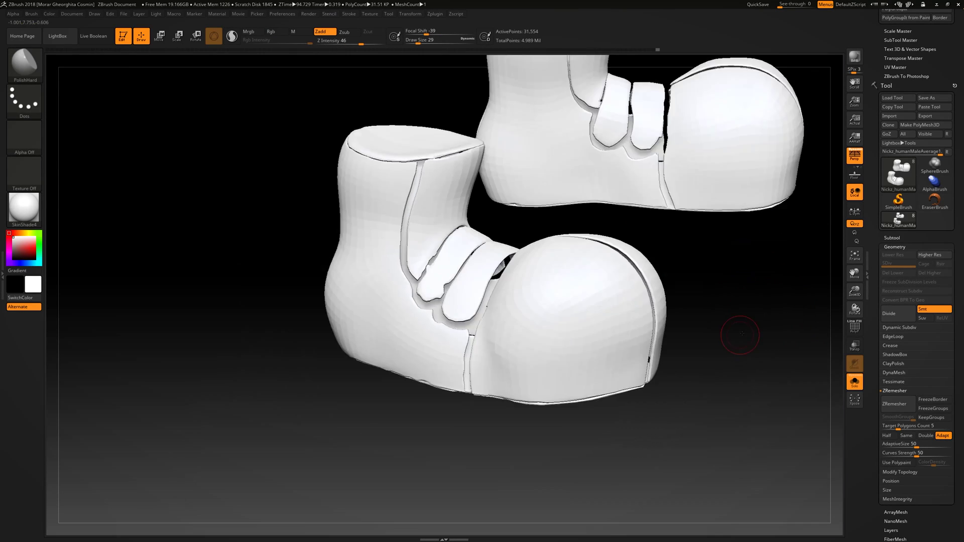
drag(739, 334, 639, 338)
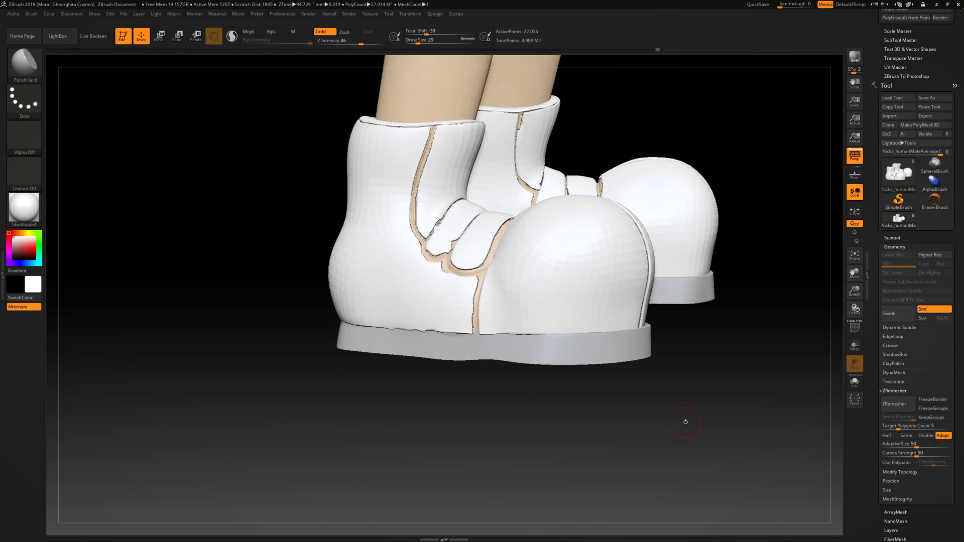
drag(684, 422, 828, 427)
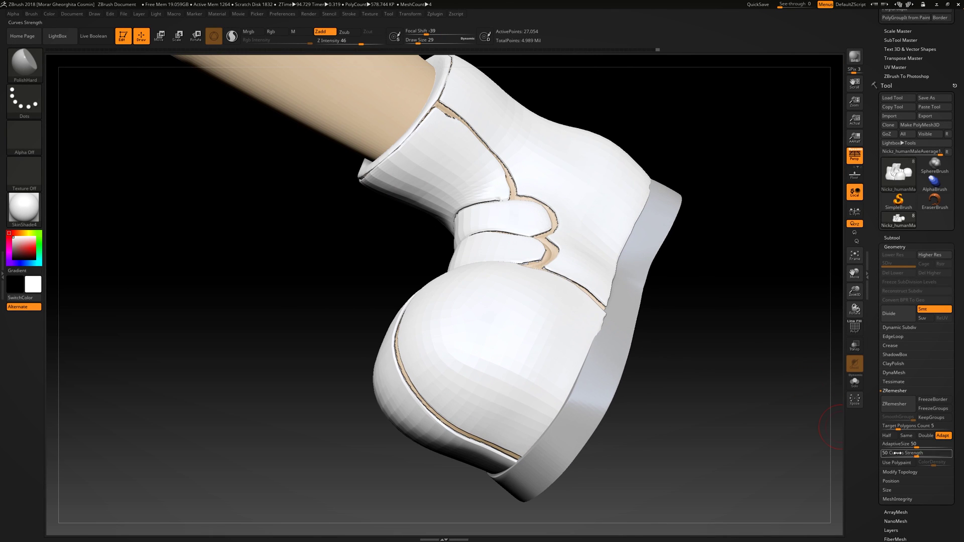
click(898, 472)
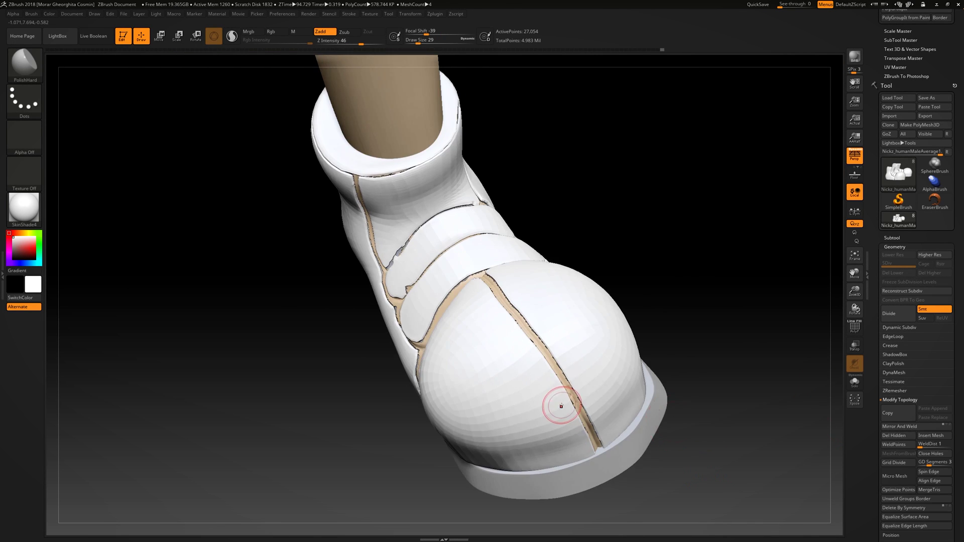
Step: Pick the Move Topological brush, then the Smooth brush, to adjust the toe panels
key(b)
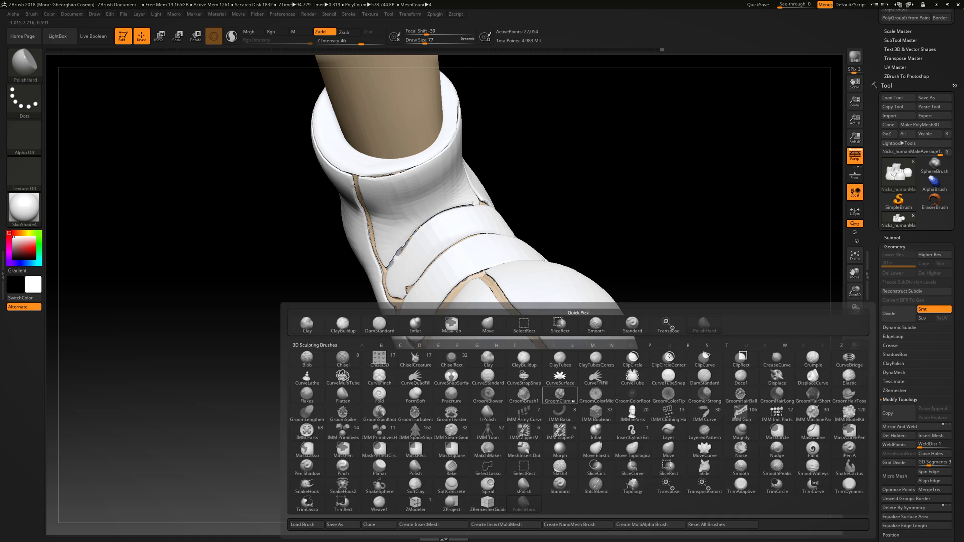
key(m)
key(t)
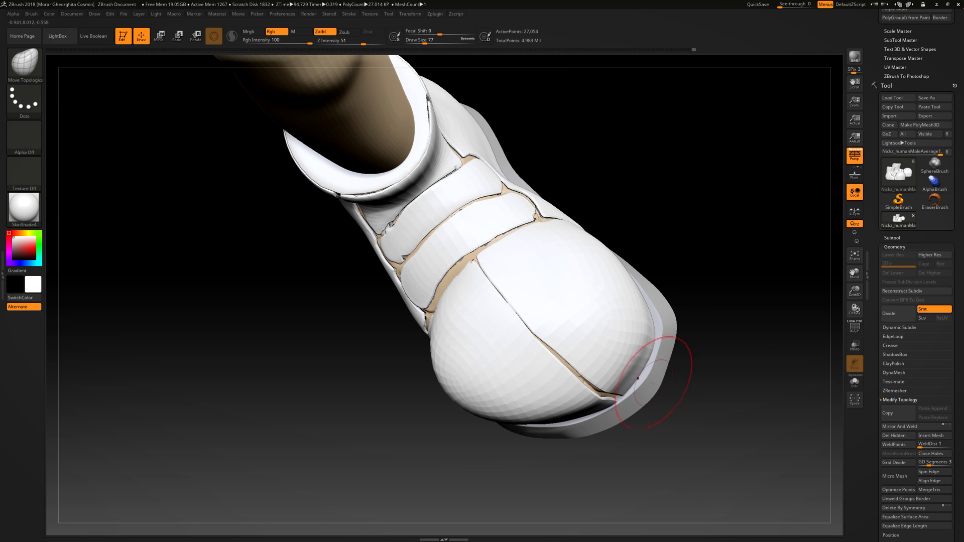
right_drag(652, 382, 581, 363)
key(b)
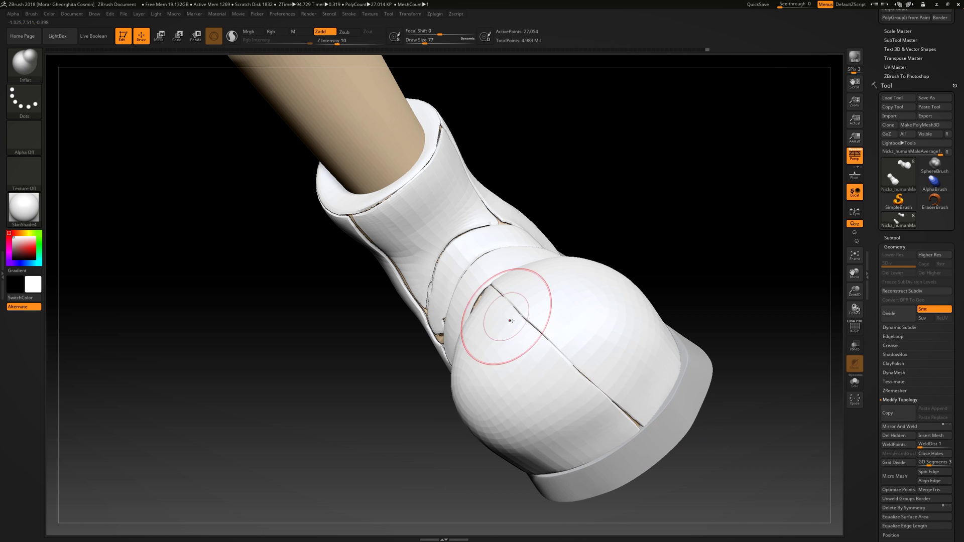
key(shift)
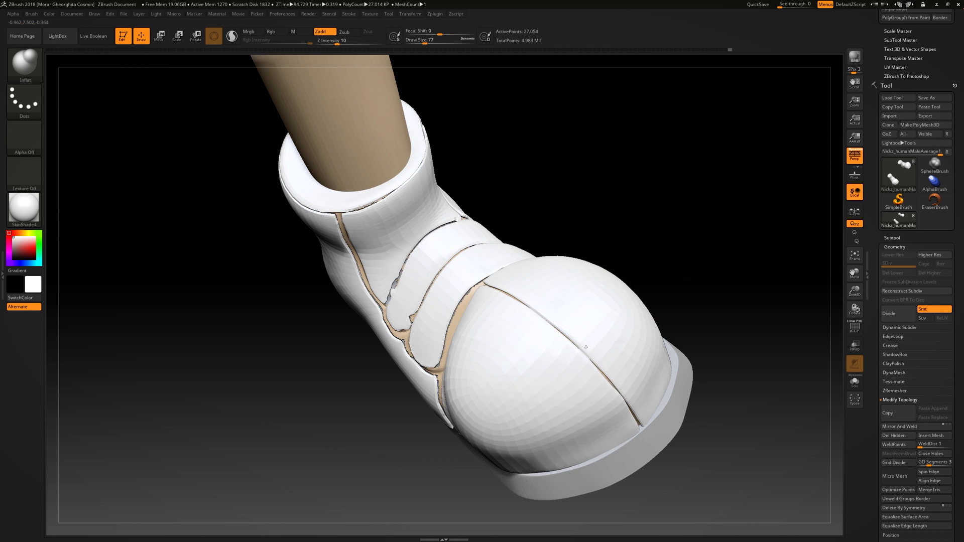